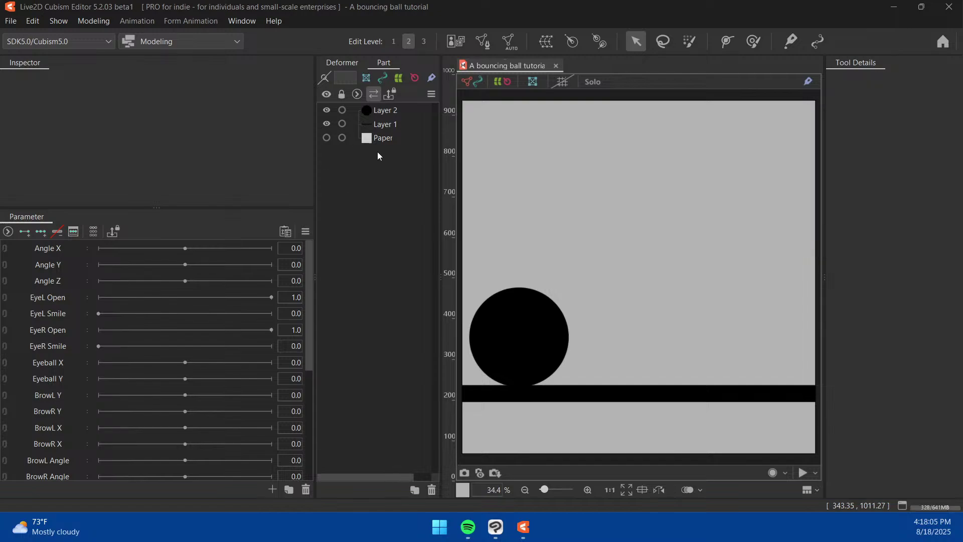
# Delete the Paper layer from the model
pyautogui.click(380, 137)
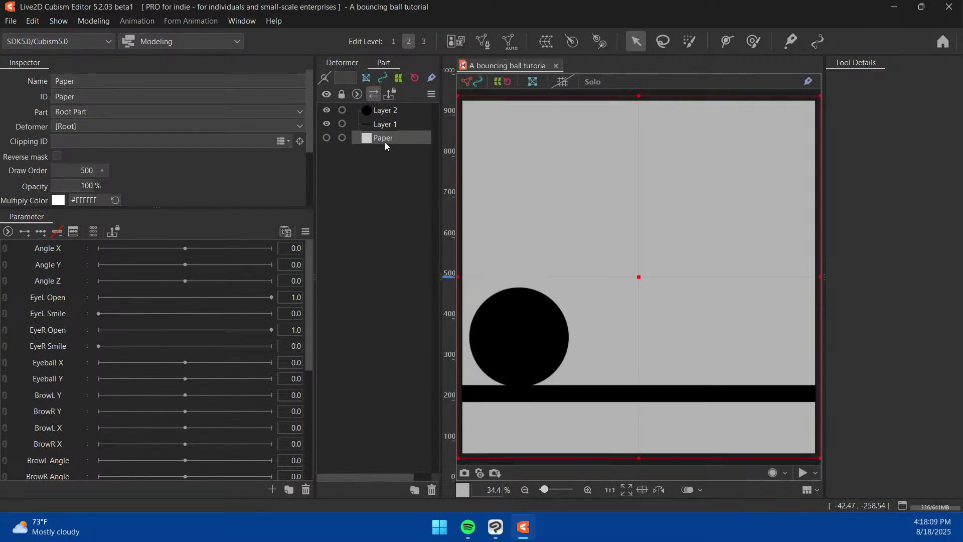
pyautogui.press('Delete')
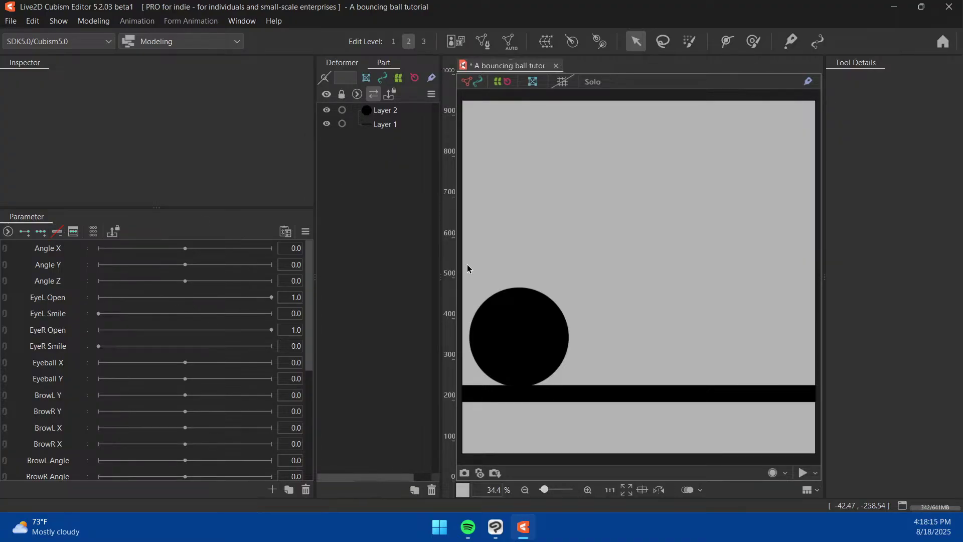
# Set the Screen Color of the ball on Layer 2 to magenta, #FF00A3
pyautogui.click(510, 305)
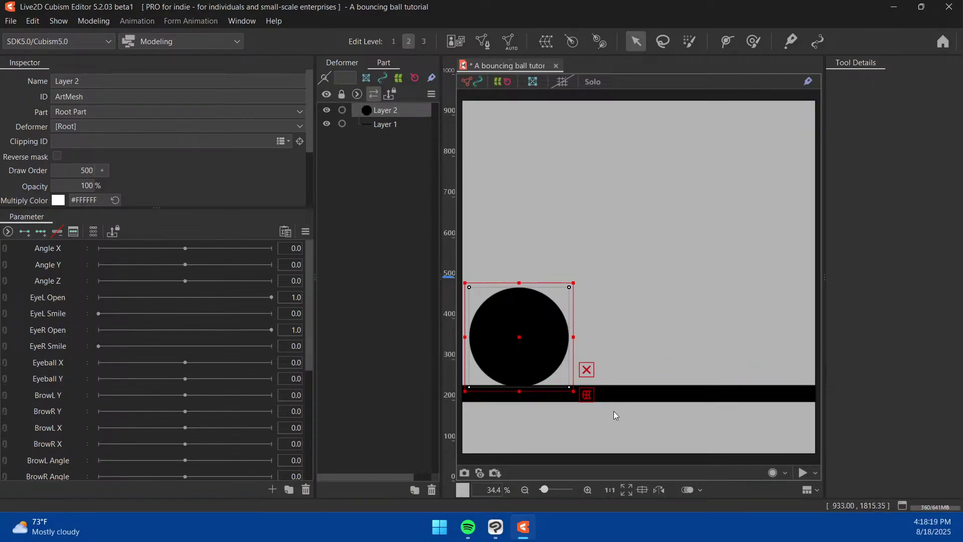
pyautogui.scroll(-2, 122, 191)
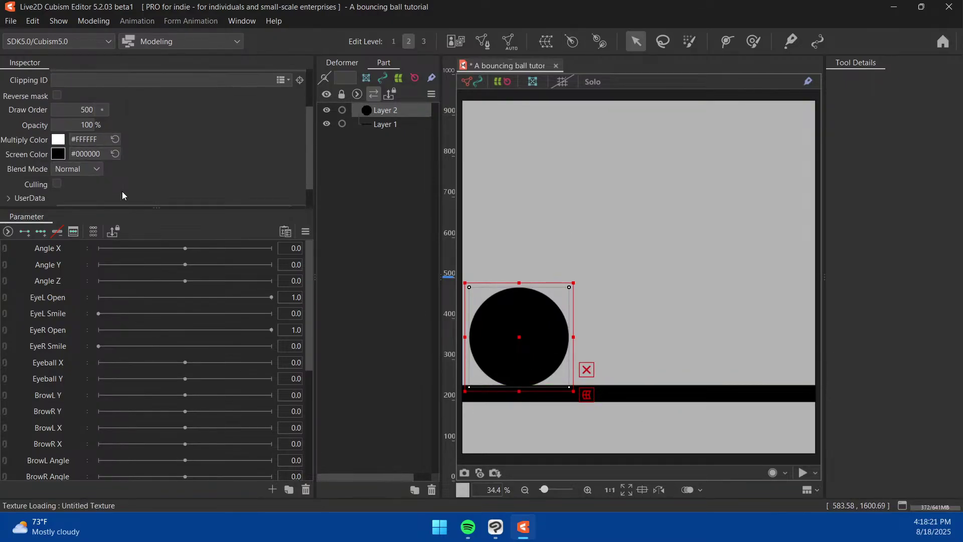
pyautogui.click(59, 156)
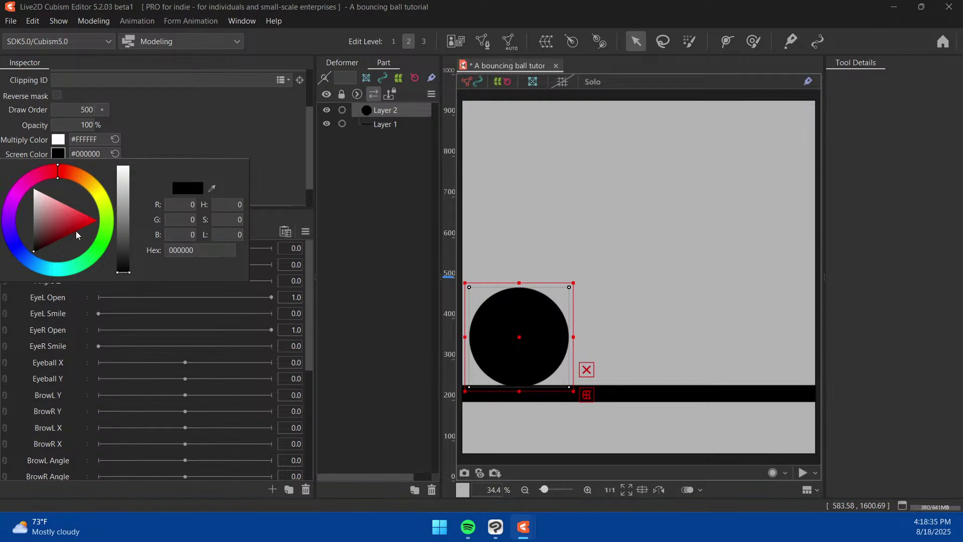
pyautogui.click(30, 189)
pyautogui.click(98, 220)
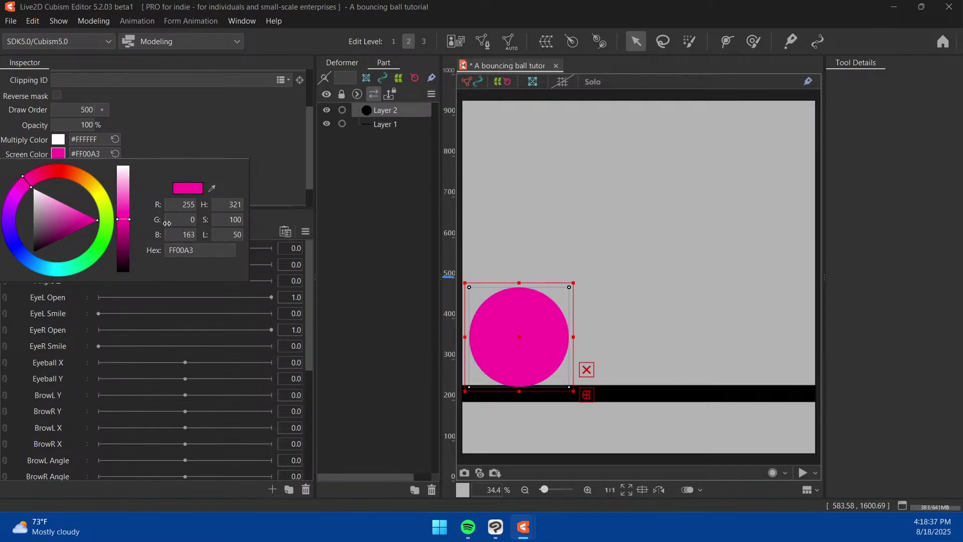
pyautogui.click(237, 123)
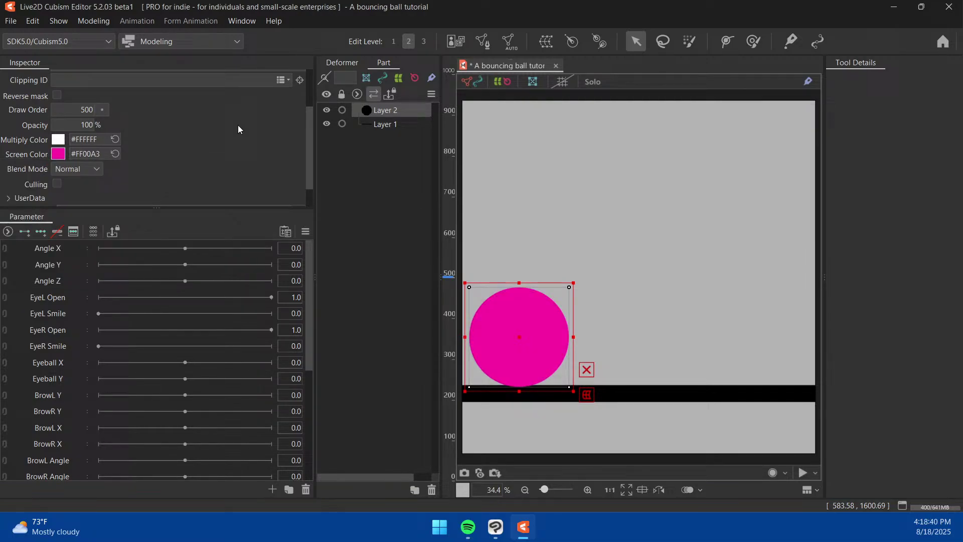
# View the canvas background color settings and leave the color as it is
pyautogui.click(461, 489)
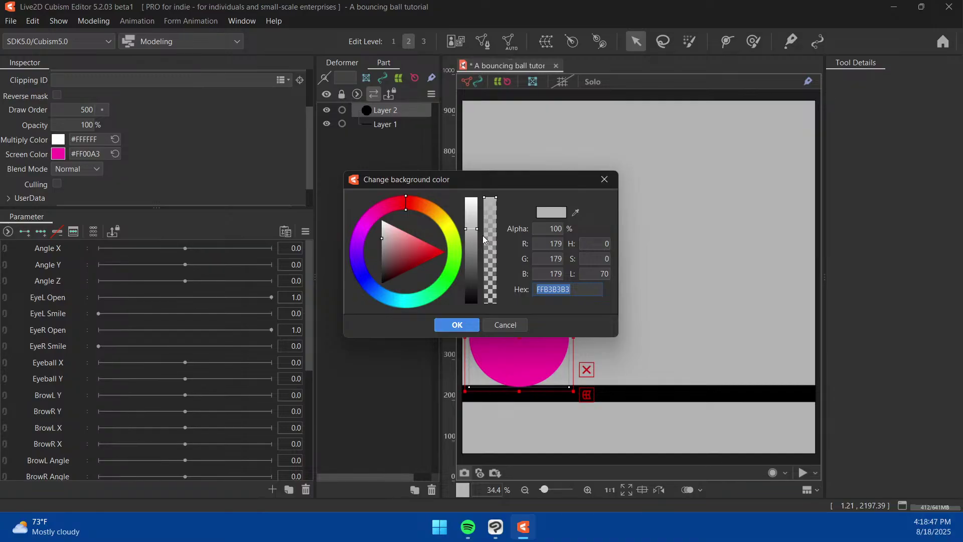
pyautogui.click(463, 325)
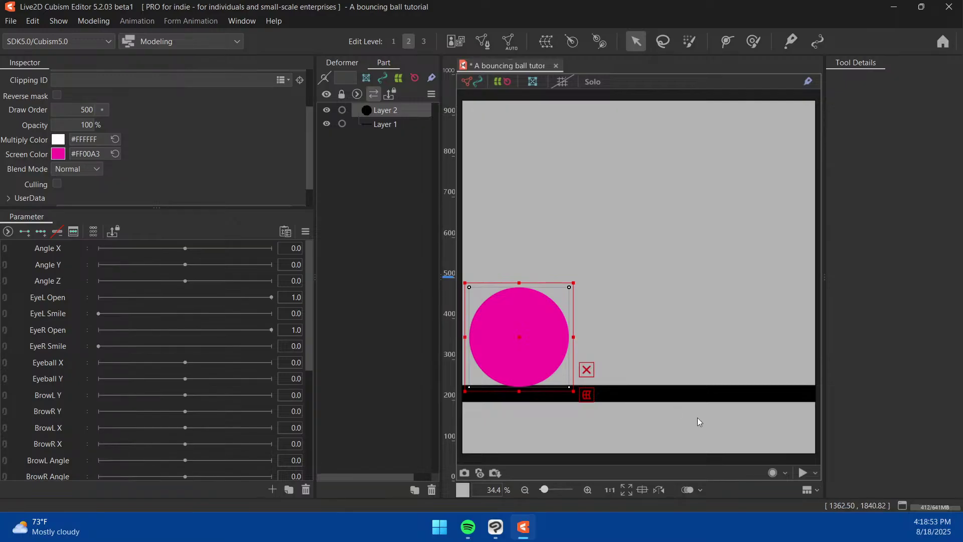
# Generate an automatic mesh for the ball on Layer 2 with the Standard preset
pyautogui.click(618, 333)
pyautogui.click(516, 324)
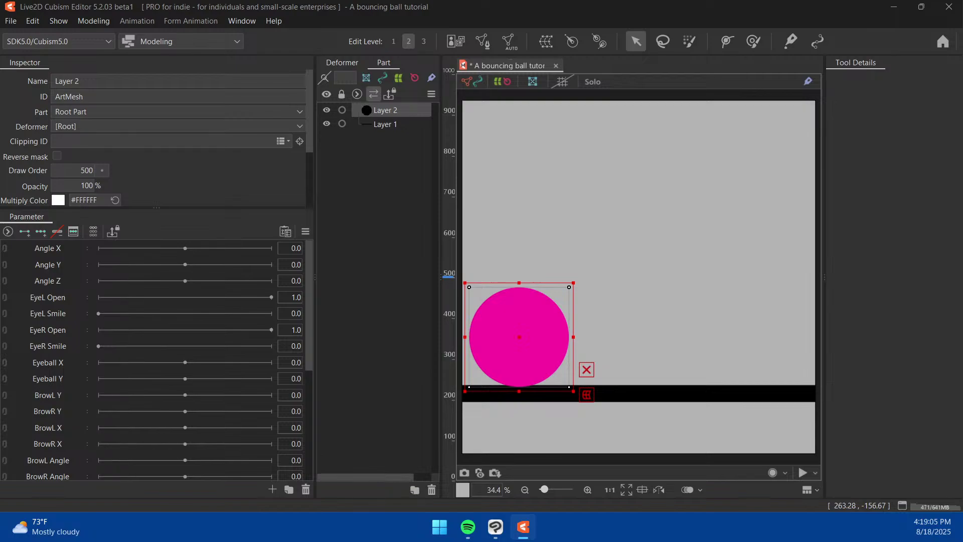
pyautogui.click(509, 42)
pyautogui.moveTo(484, 16); pyautogui.dragTo(525, 143)
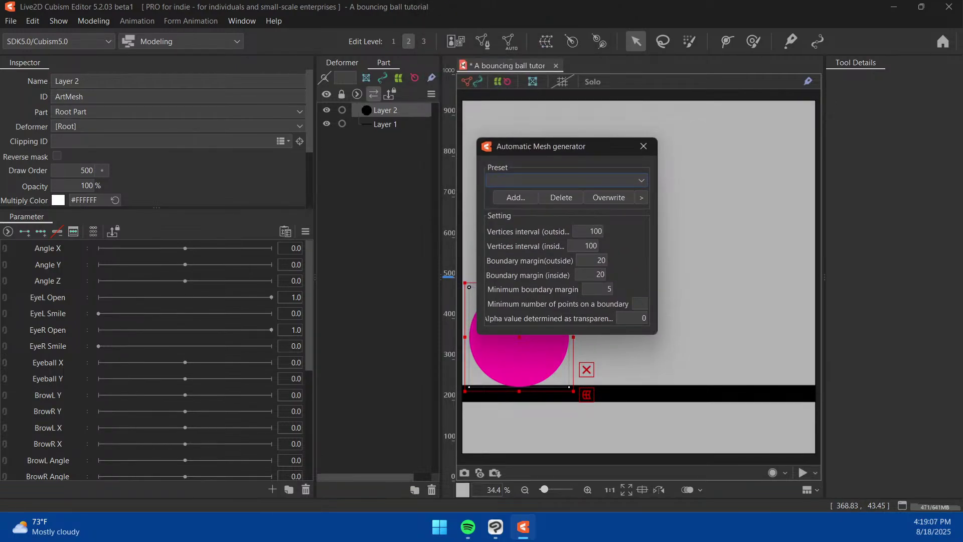
pyautogui.click(609, 180)
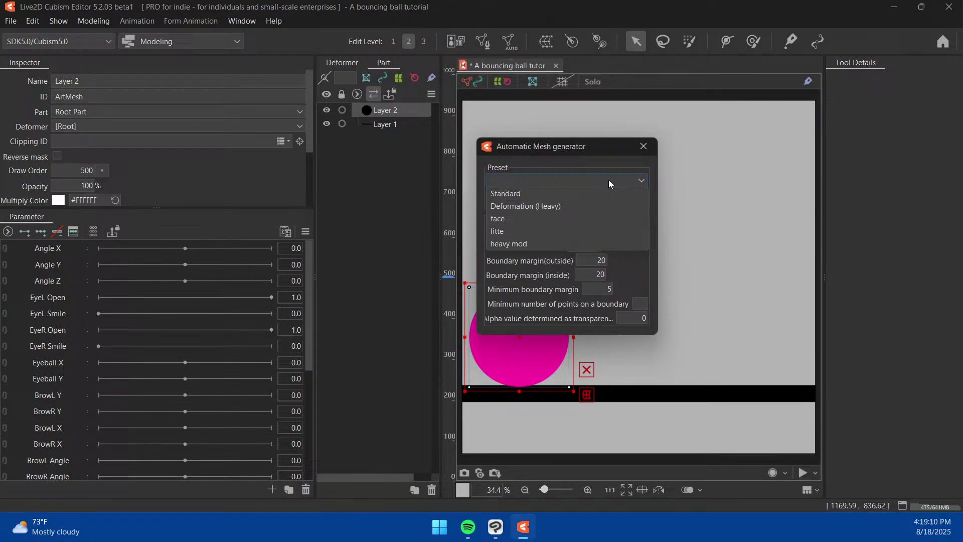
pyautogui.click(565, 194)
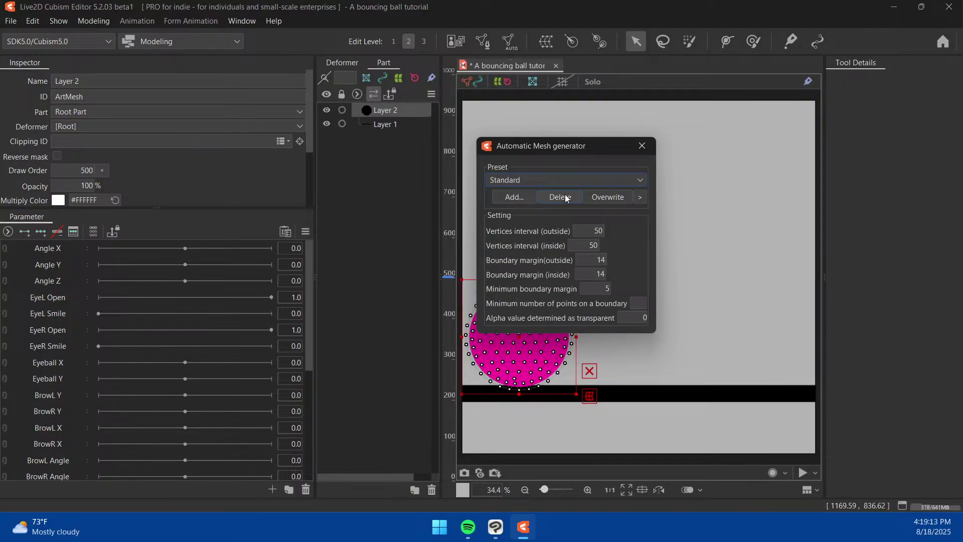
pyautogui.click(642, 147)
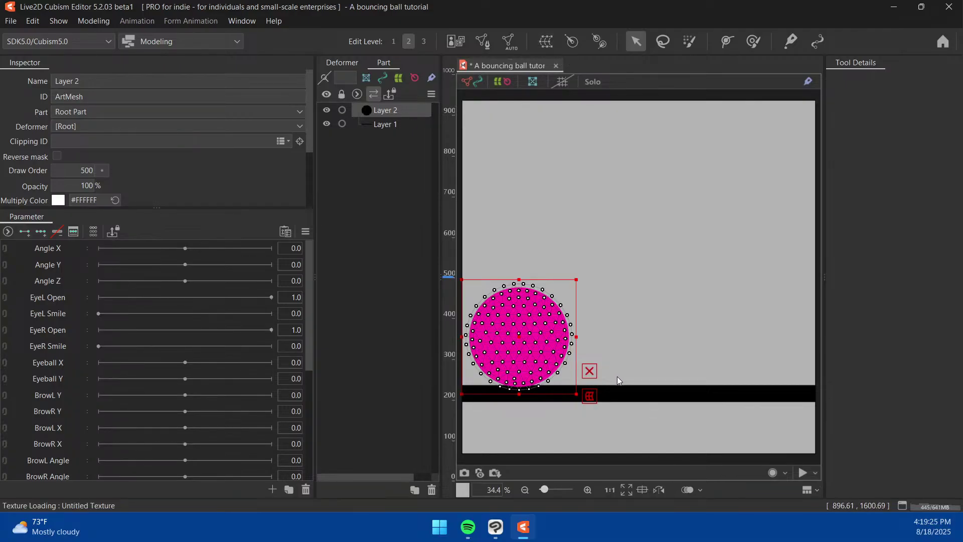
# Create a warp deformer as parent of the ball, with 5 × 5 warp divisions and 2 × 2 Bezier divisions
pyautogui.click(615, 361)
pyautogui.moveTo(504, 208); pyautogui.dragTo(525, 365)
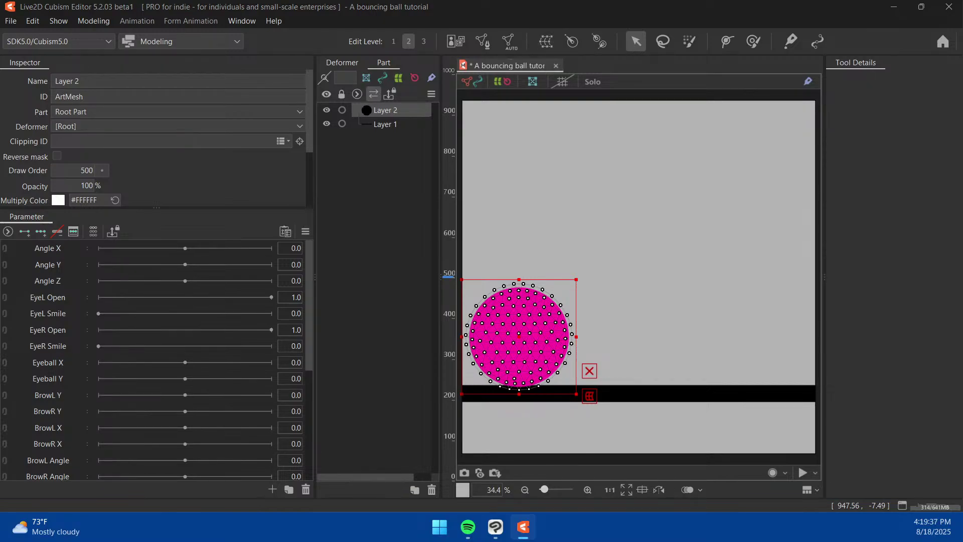
pyautogui.moveTo(494, 0); pyautogui.dragTo(550, 144)
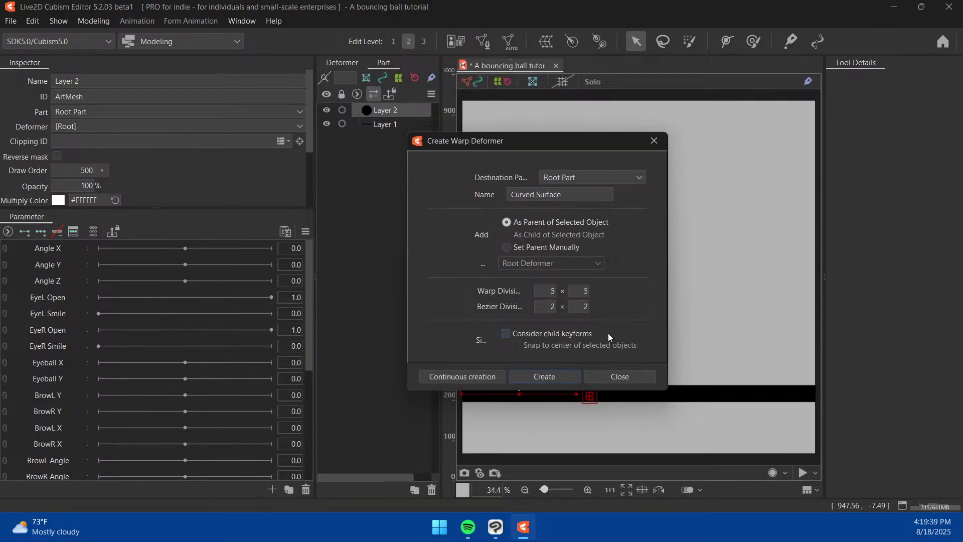
pyautogui.click(558, 377)
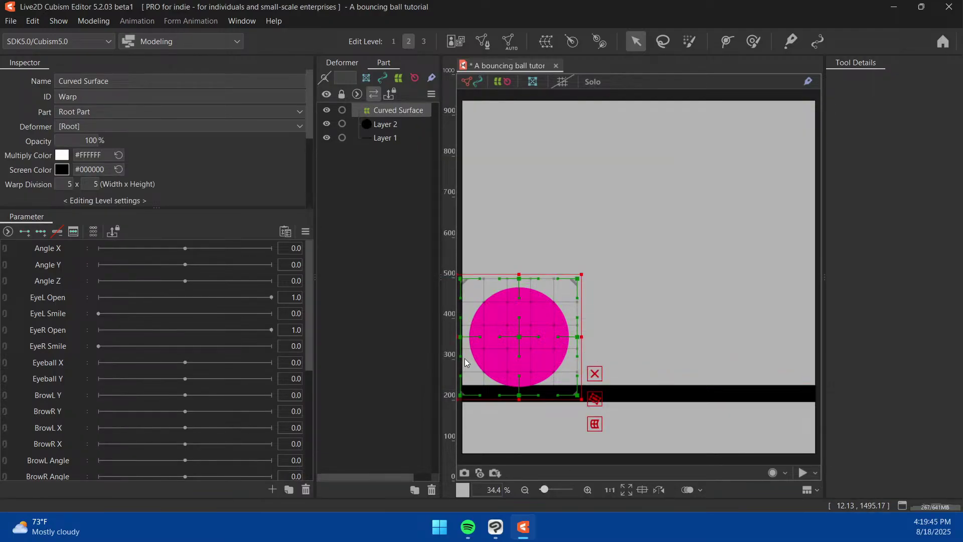
# Rename the Angle X parameter to Ball, keeping its range from -30 to 30 with default 0
pyautogui.click(42, 254)
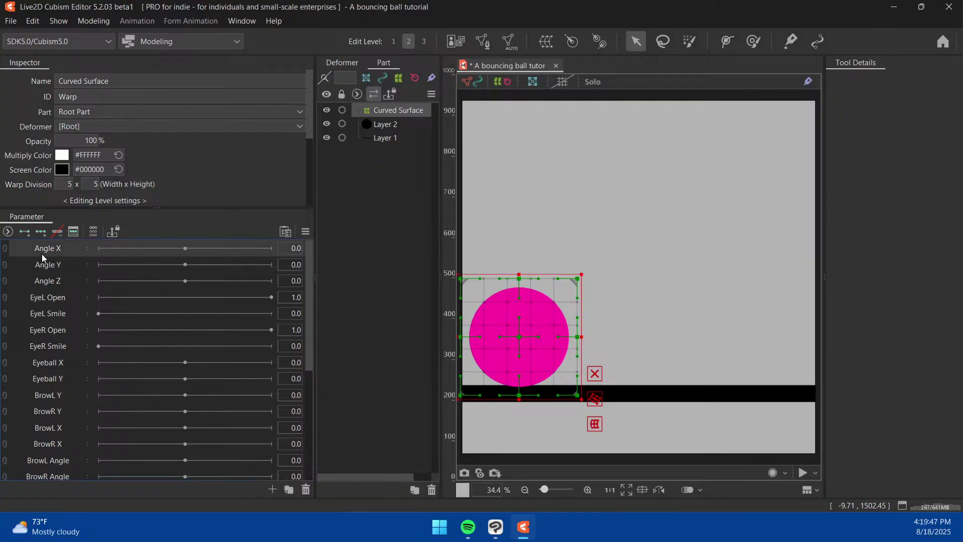
pyautogui.rightClick(43, 252)
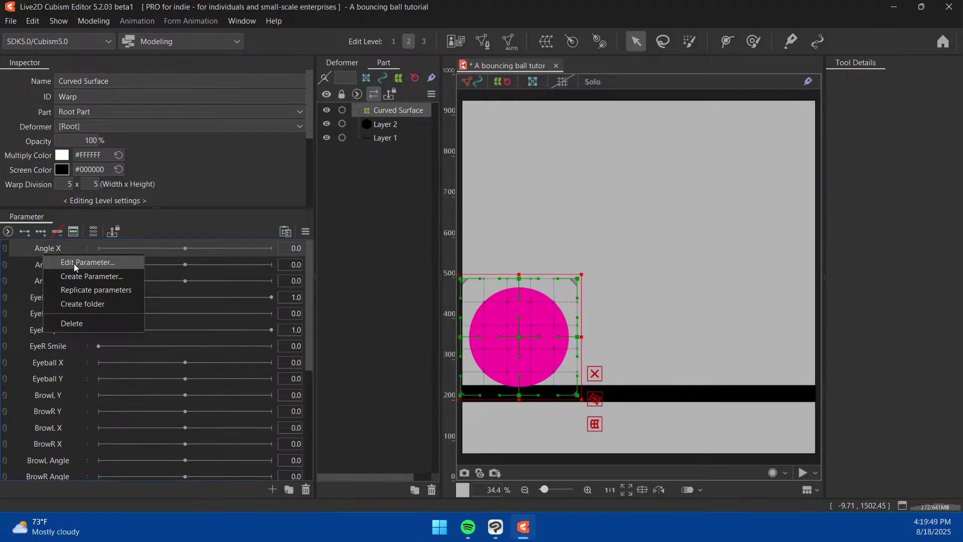
pyautogui.click(25, 248)
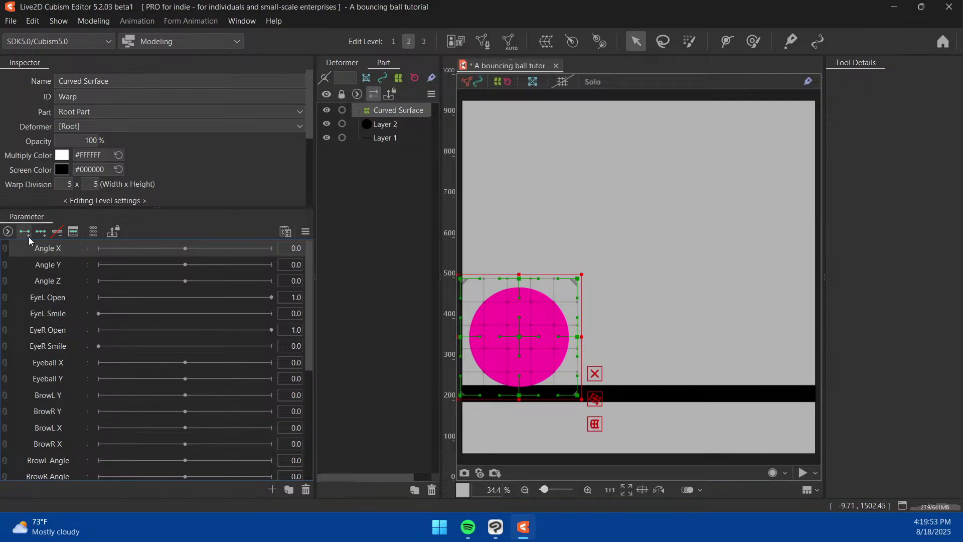
pyautogui.rightClick(58, 248)
pyautogui.click(76, 256)
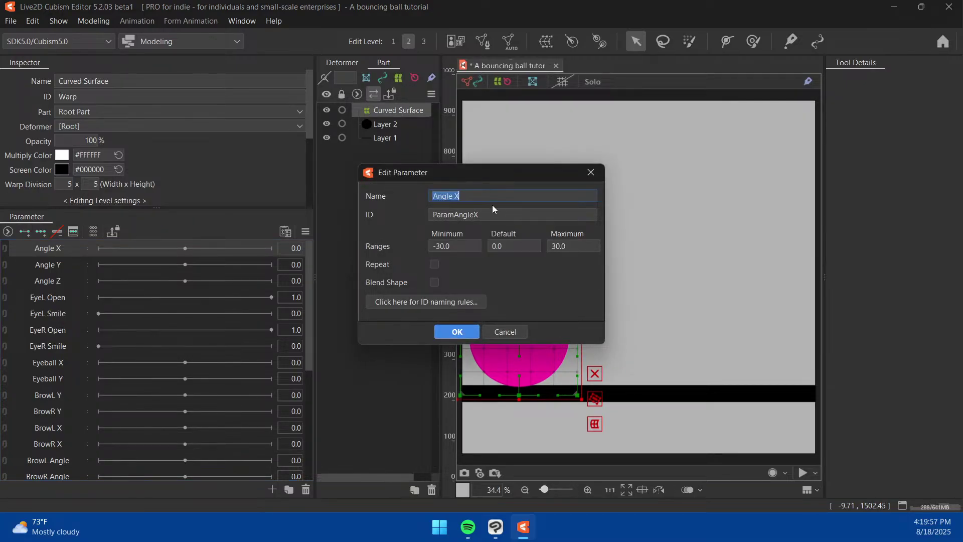
pyautogui.press('BackSpace')
pyautogui.write('B')
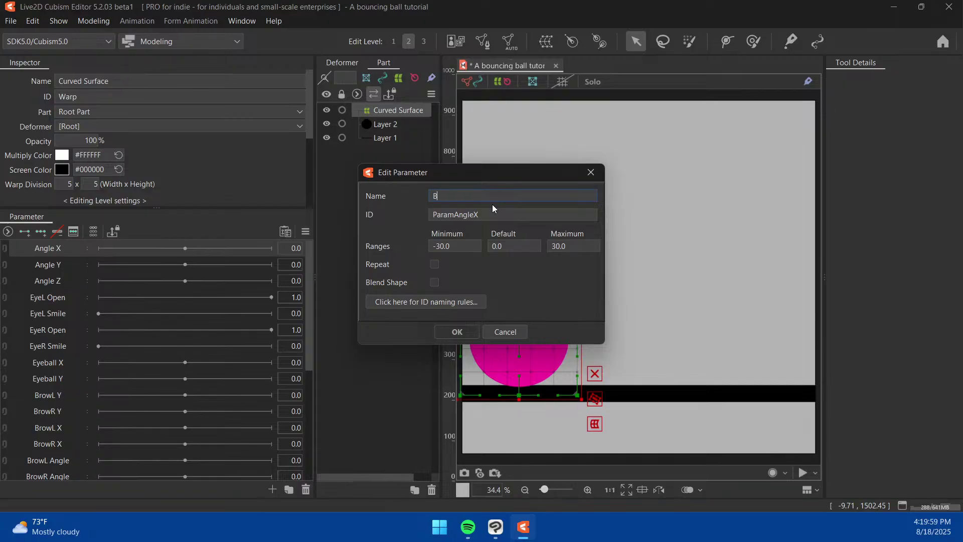
pyautogui.write('all')
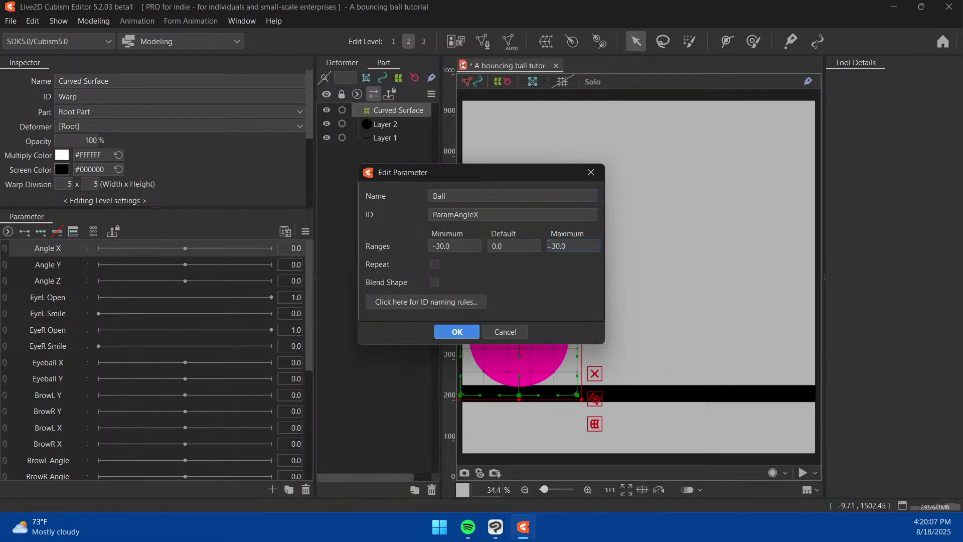
pyautogui.doubleClick(594, 250)
pyautogui.doubleClick(477, 244)
pyautogui.doubleClick(509, 248)
pyautogui.click(457, 333)
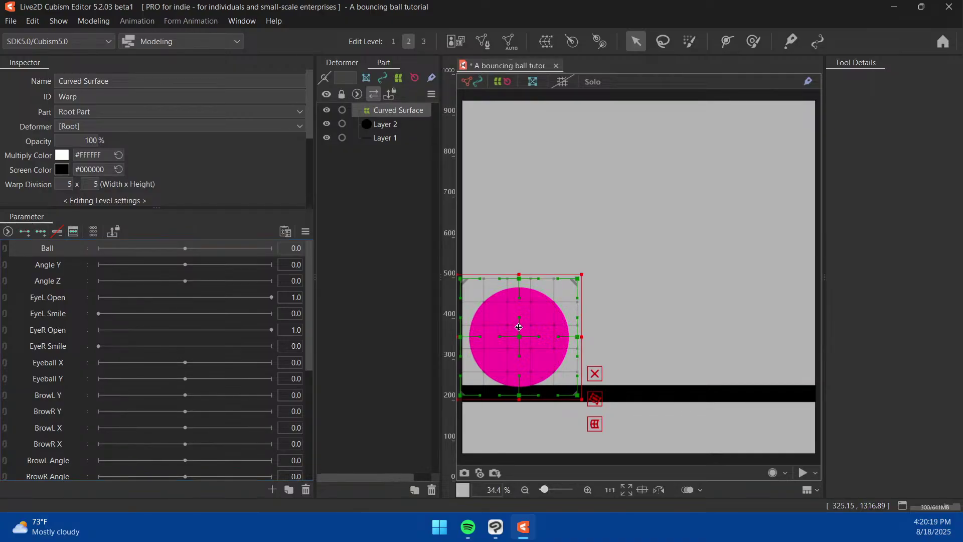
# Add three keyforms to the Ball parameter and, at value 0, move the ball's deformer to the upper middle of the canvas
pyautogui.click(42, 232)
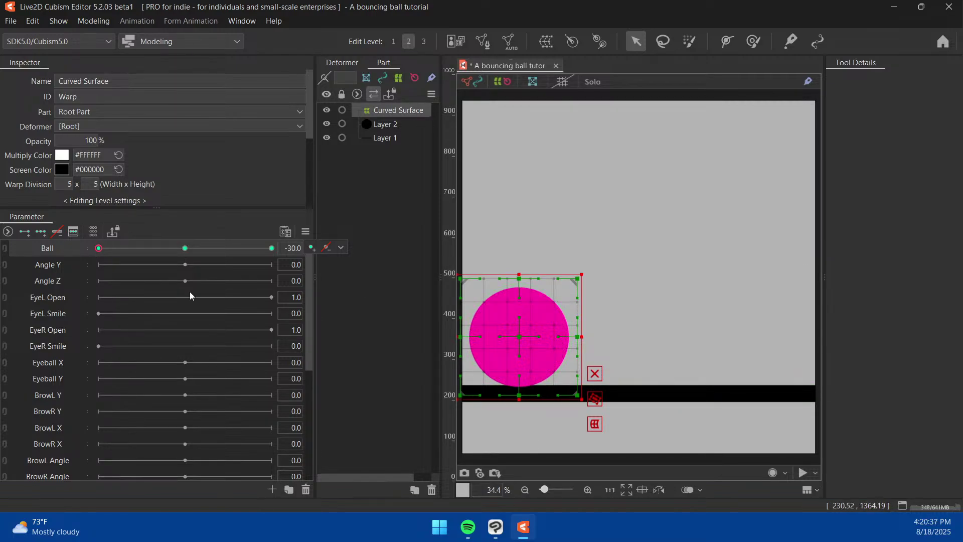
pyautogui.click(185, 249)
pyautogui.moveTo(523, 337); pyautogui.dragTo(632, 189)
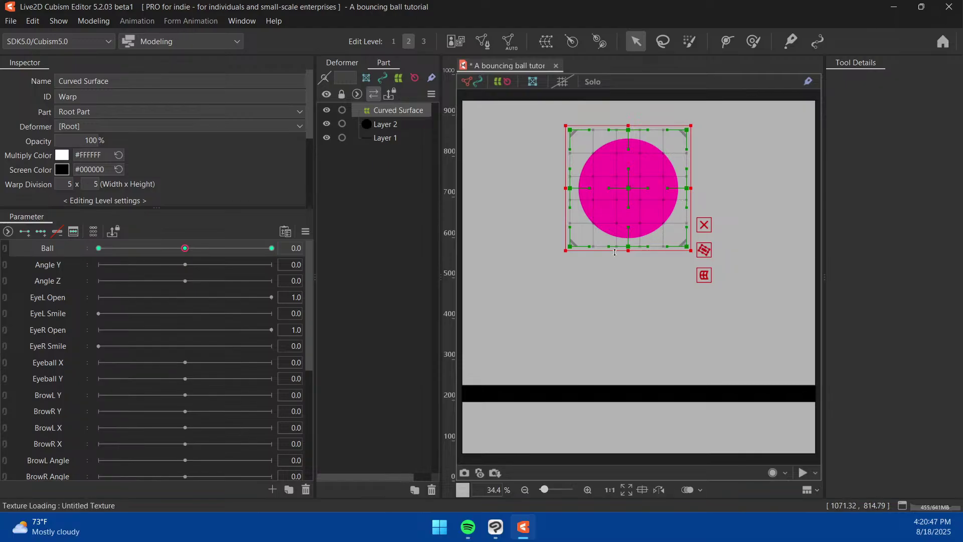
# At Ball value 30, move the ball's deformer horizontally to the right end of the floor, and preview the motion back to -30
pyautogui.click(258, 249)
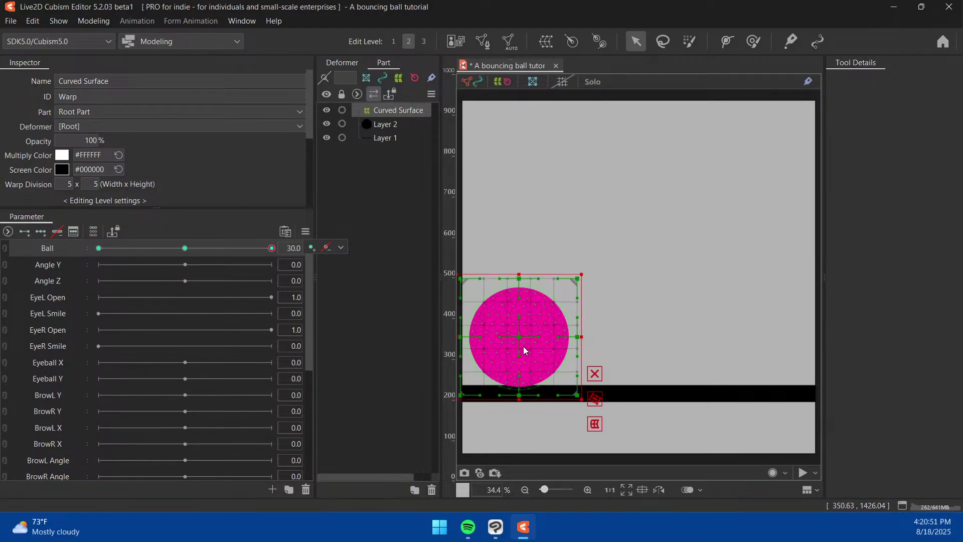
pyautogui.moveTo(520, 389); pyautogui.dragTo(758, 392)
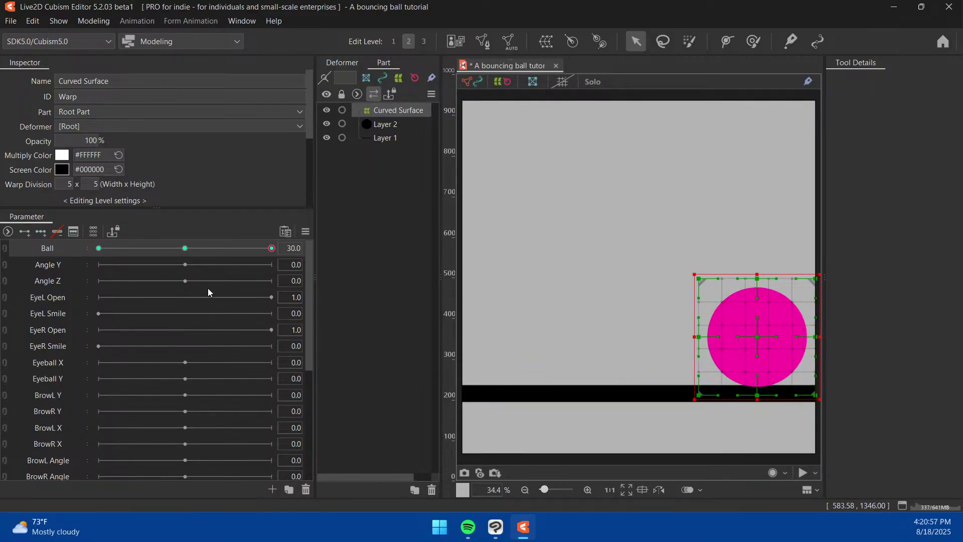
pyautogui.moveTo(245, 249); pyautogui.dragTo(55, 309)
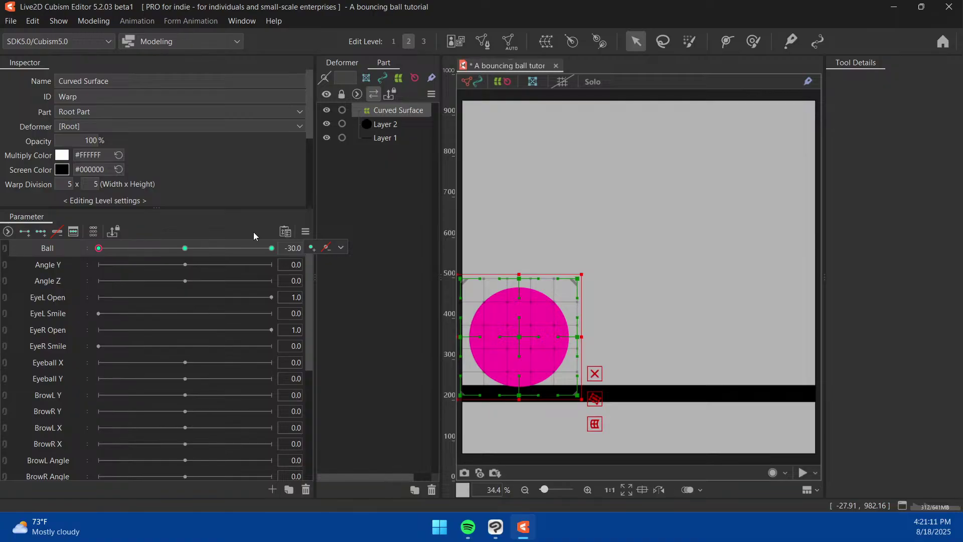
pyautogui.click(142, 248)
pyautogui.rightClick(142, 248)
pyautogui.click(134, 248)
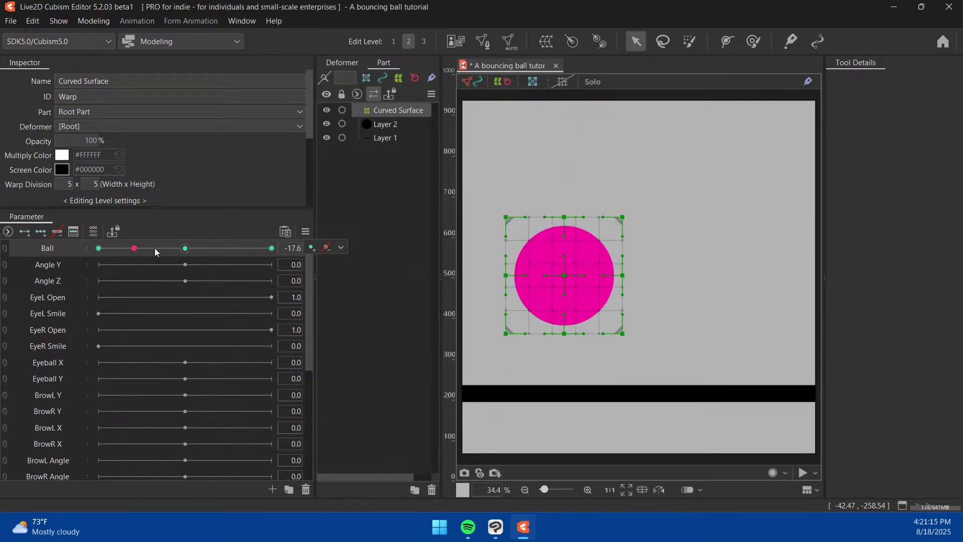
pyautogui.click(310, 248)
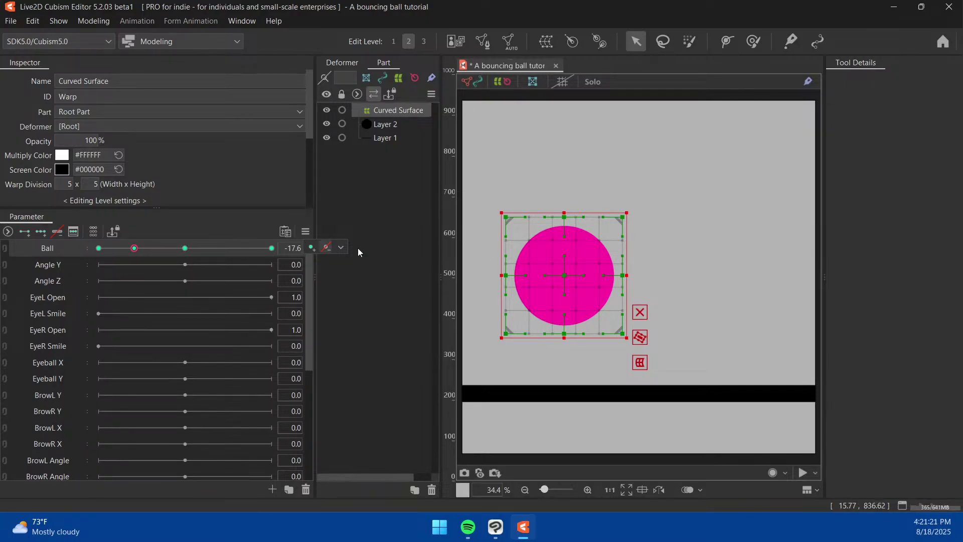
pyautogui.click(325, 248)
# Set the Ball parameter to -15 and add a keyform at that value
pyautogui.click(290, 249)
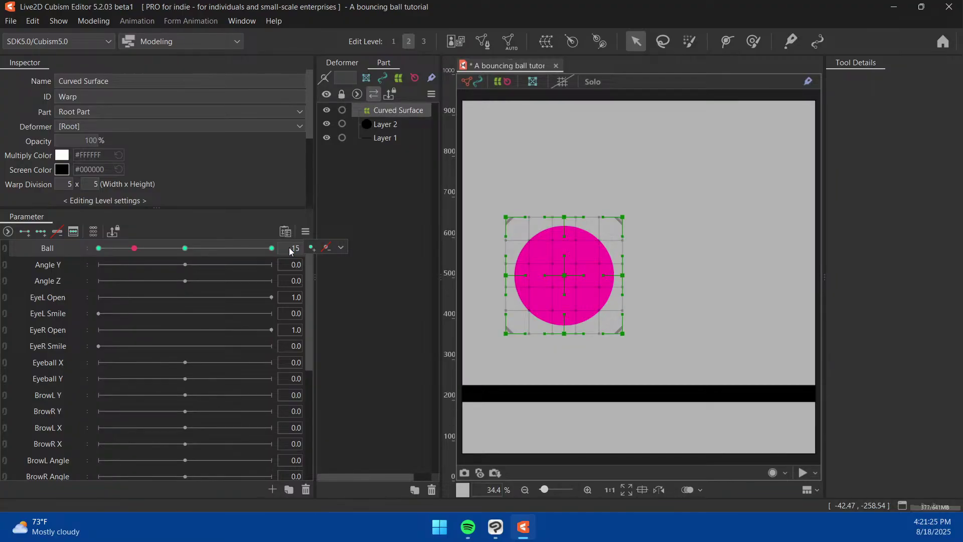
pyautogui.write('-15')
pyautogui.press('Return')
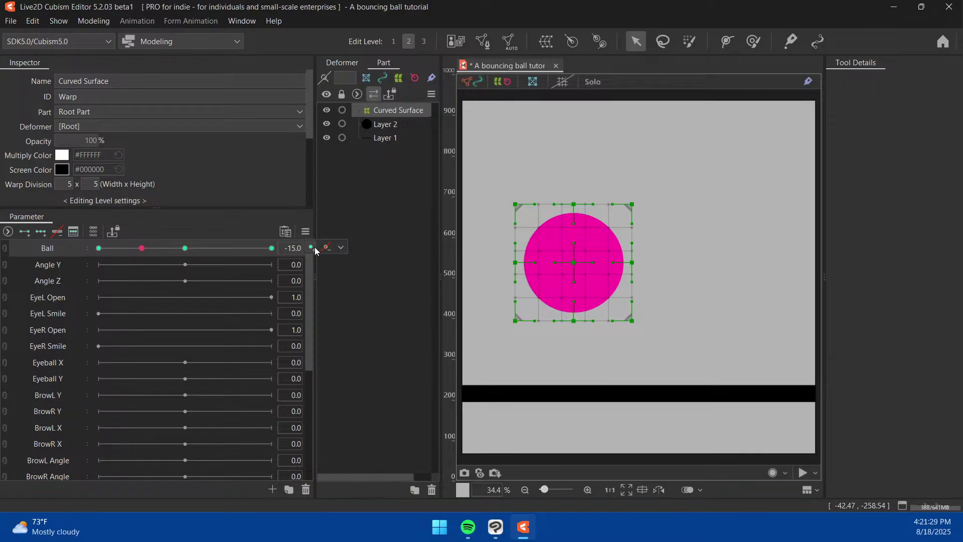
pyautogui.click(311, 247)
pyautogui.click(341, 247)
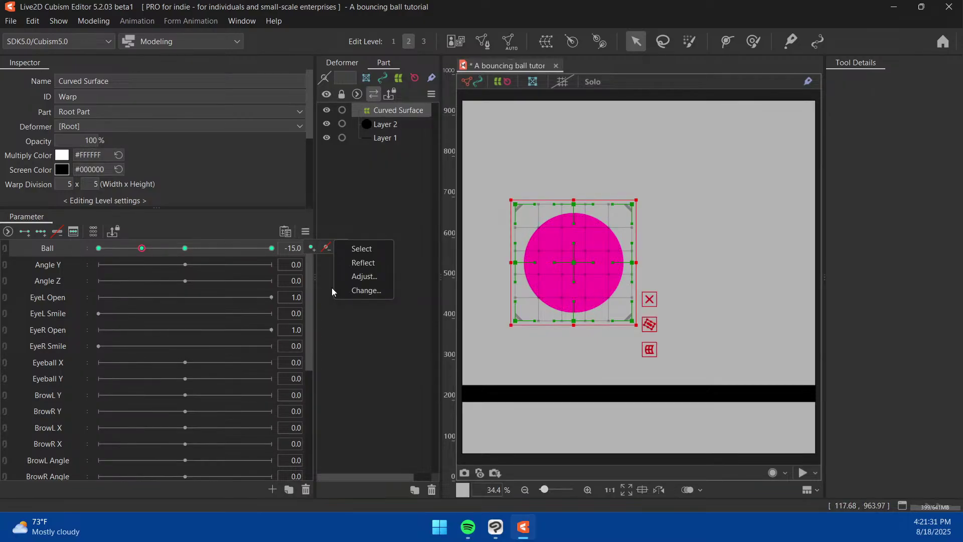
pyautogui.click(145, 229)
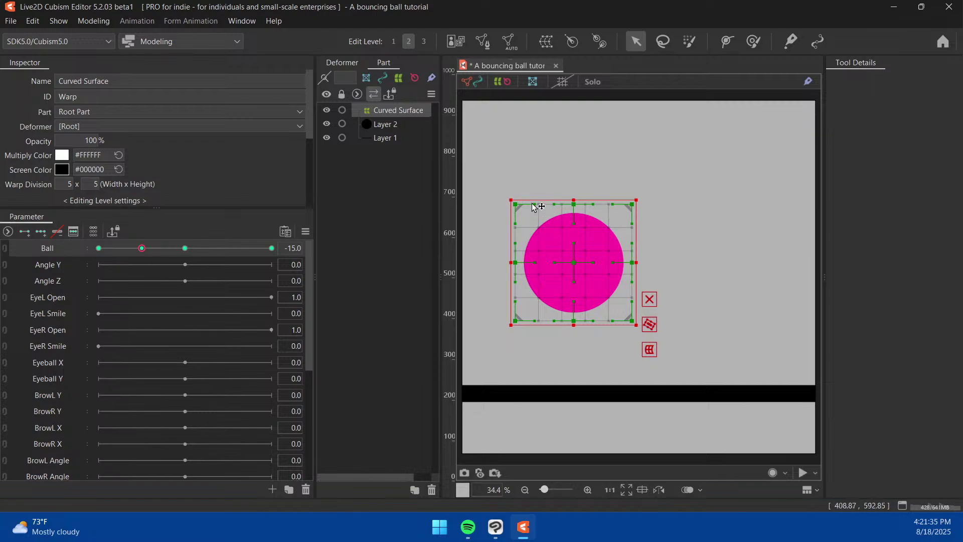
# At Ball value -15, rotate the ball's deformer clockwise and narrow it from both sides into a tilted oval
pyautogui.moveTo(501, 203); pyautogui.dragTo(538, 179)
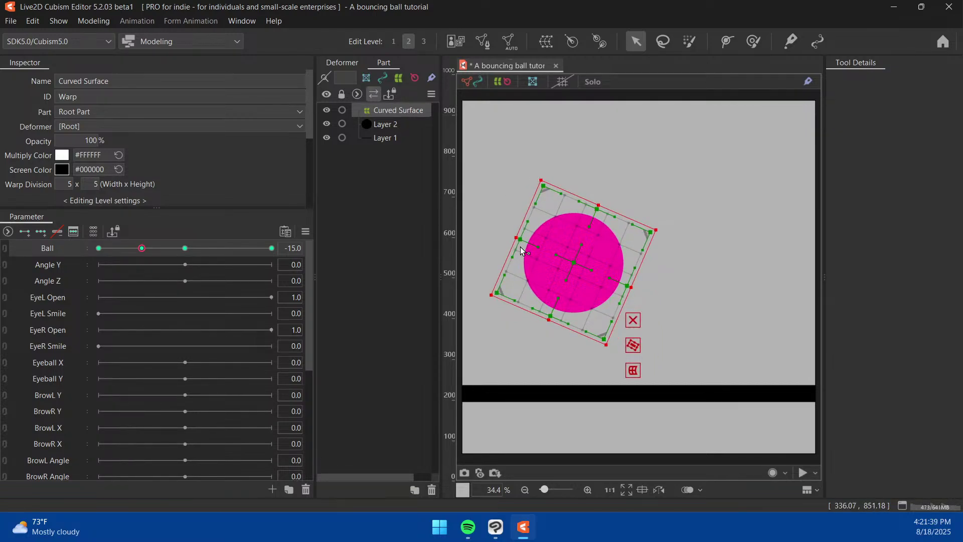
pyautogui.moveTo(514, 237); pyautogui.dragTo(545, 251)
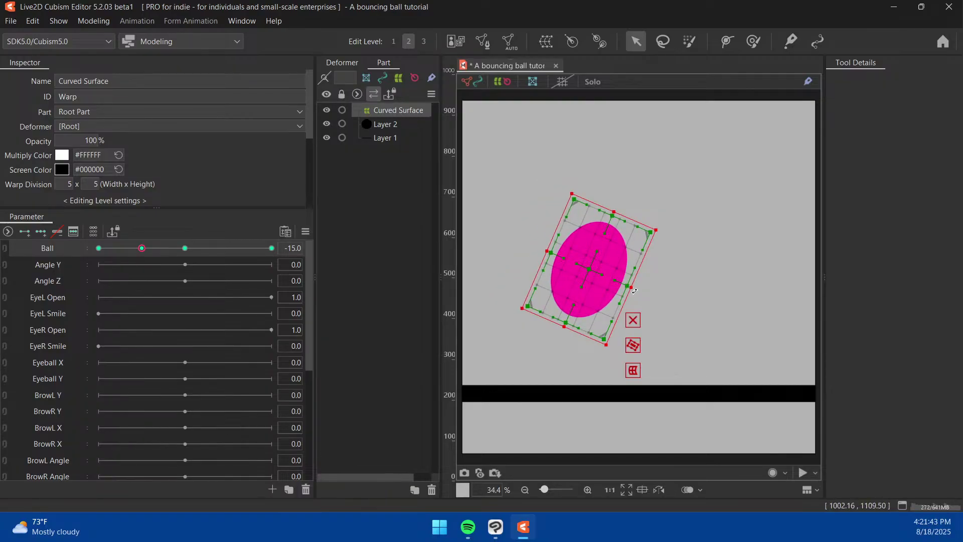
pyautogui.moveTo(631, 289); pyautogui.dragTo(611, 284)
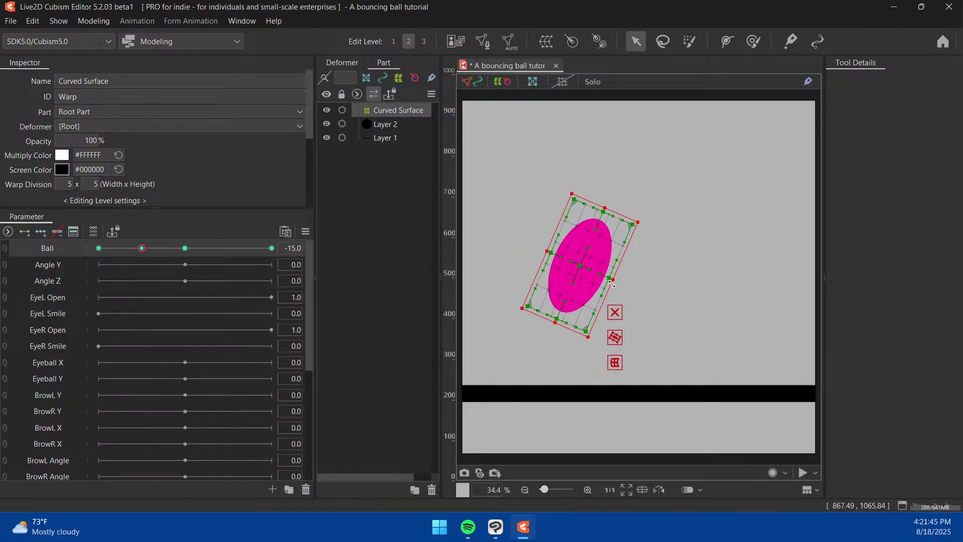
# Set the Ball parameter to 5 and add a keyform at that value
pyautogui.moveTo(142, 249); pyautogui.dragTo(194, 248)
pyautogui.click(292, 249)
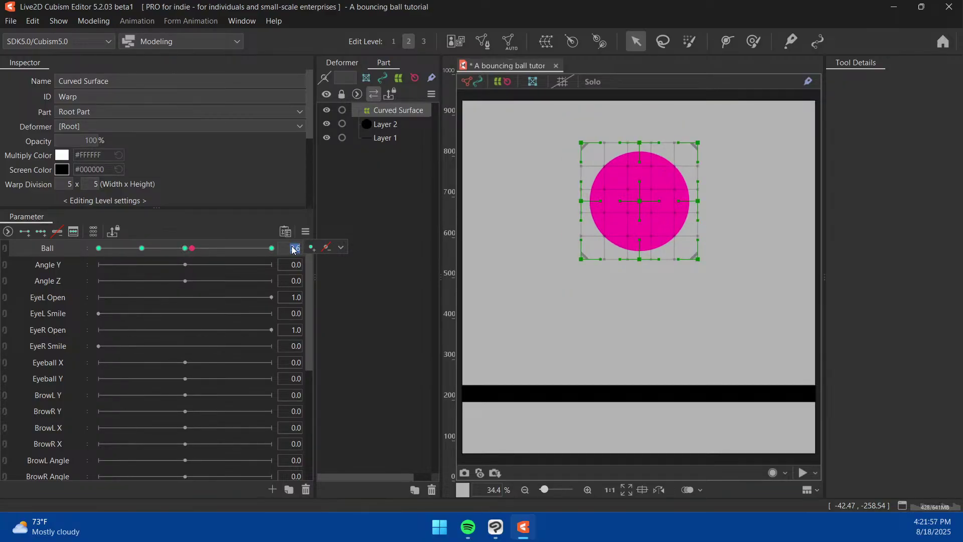
pyautogui.write('5')
pyautogui.press('Return')
pyautogui.click(314, 248)
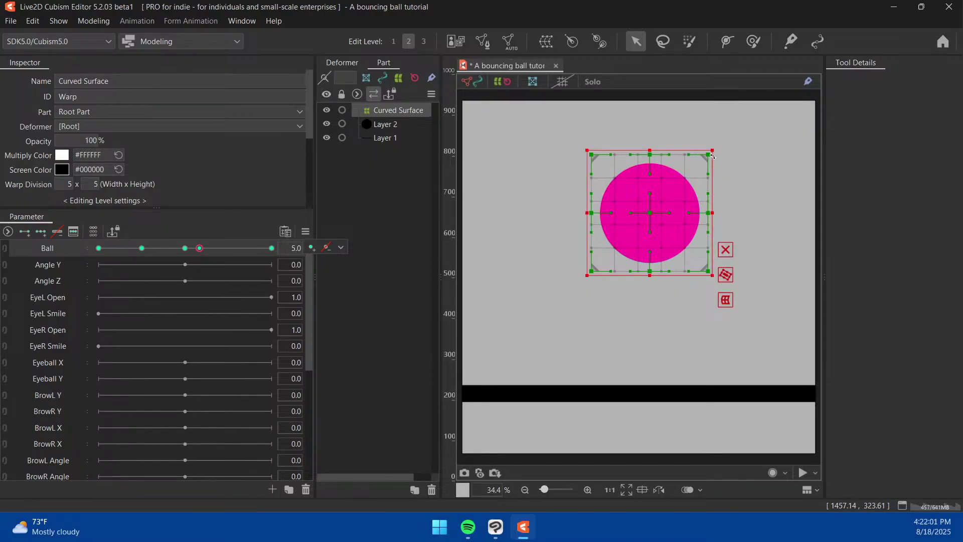
# At Ball value 5, rotate the deformer counterclockwise by about 45 degrees, narrow it and stretch it diagonally down toward the floor's right end
pyautogui.moveTo(718, 151); pyautogui.dragTo(657, 143)
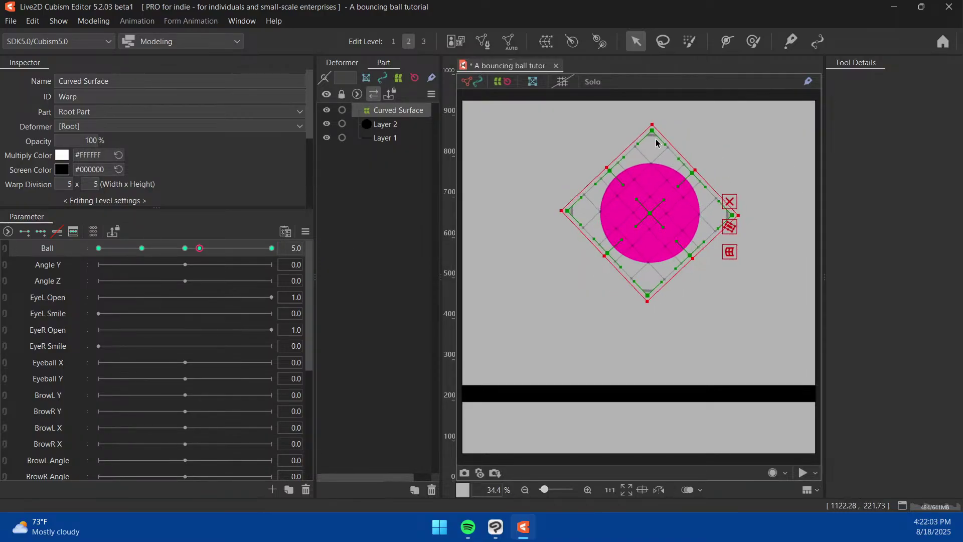
pyautogui.moveTo(694, 170); pyautogui.dragTo(671, 193)
pyautogui.moveTo(604, 259); pyautogui.dragTo(612, 253)
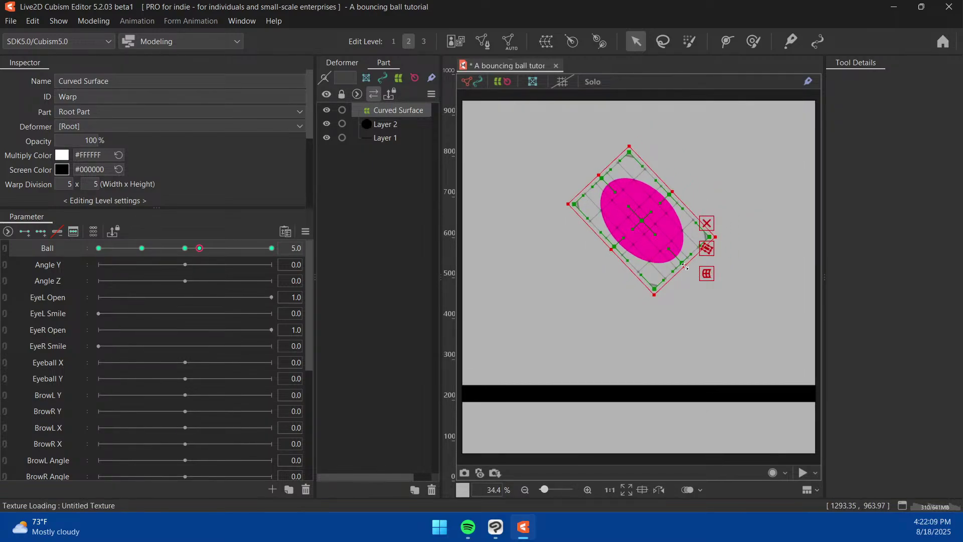
pyautogui.moveTo(685, 266); pyautogui.dragTo(729, 299)
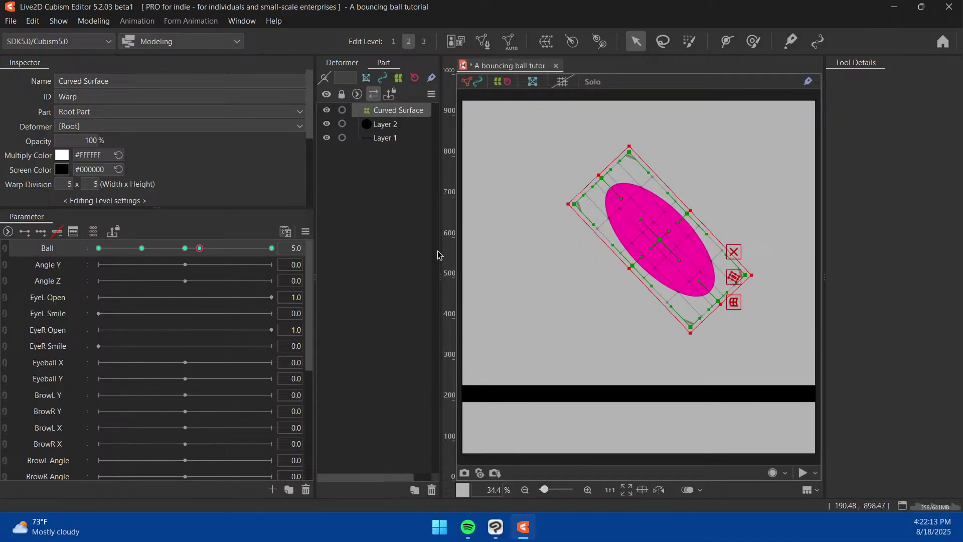
# Set the Ball parameter to 25 and add a keyform at that value
pyautogui.moveTo(199, 251); pyautogui.dragTo(257, 254)
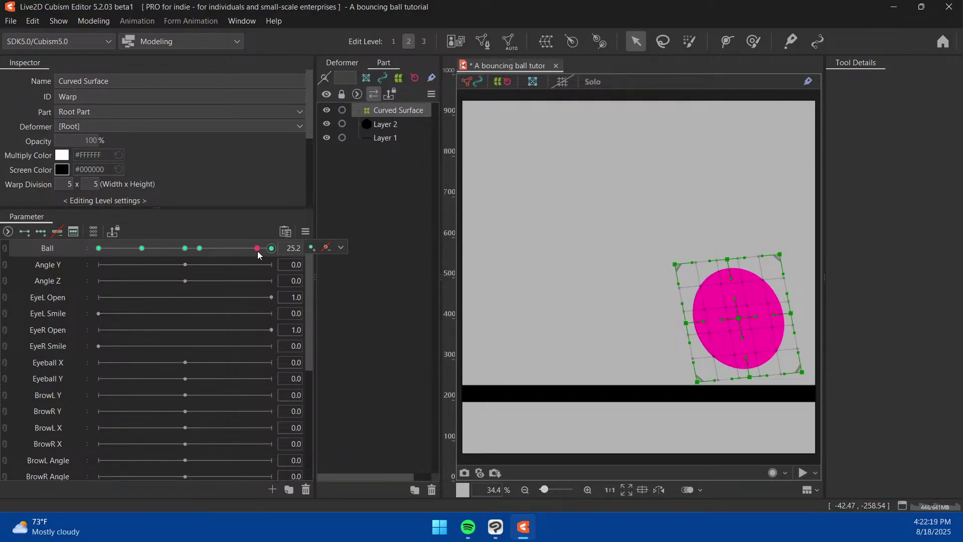
pyautogui.click(295, 253)
pyautogui.press('Return')
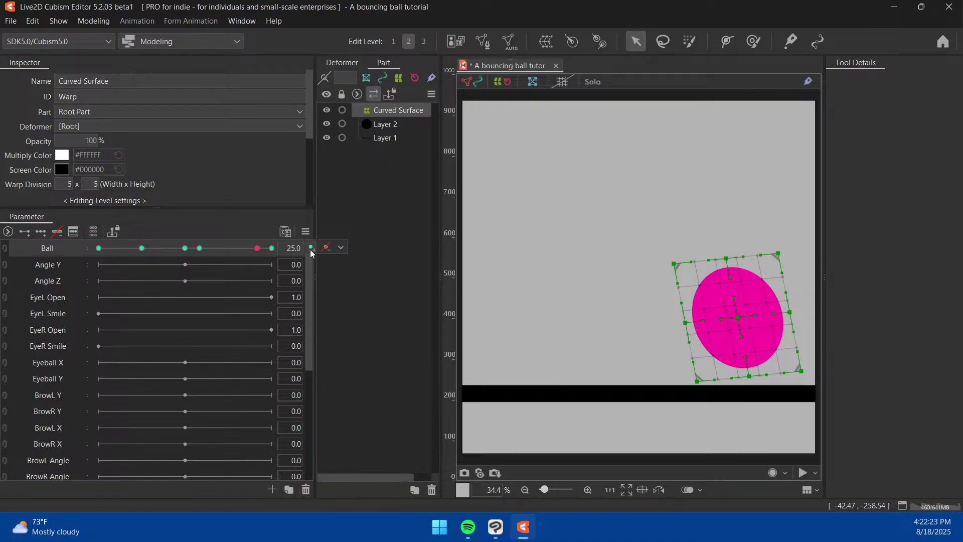
pyautogui.click(311, 250)
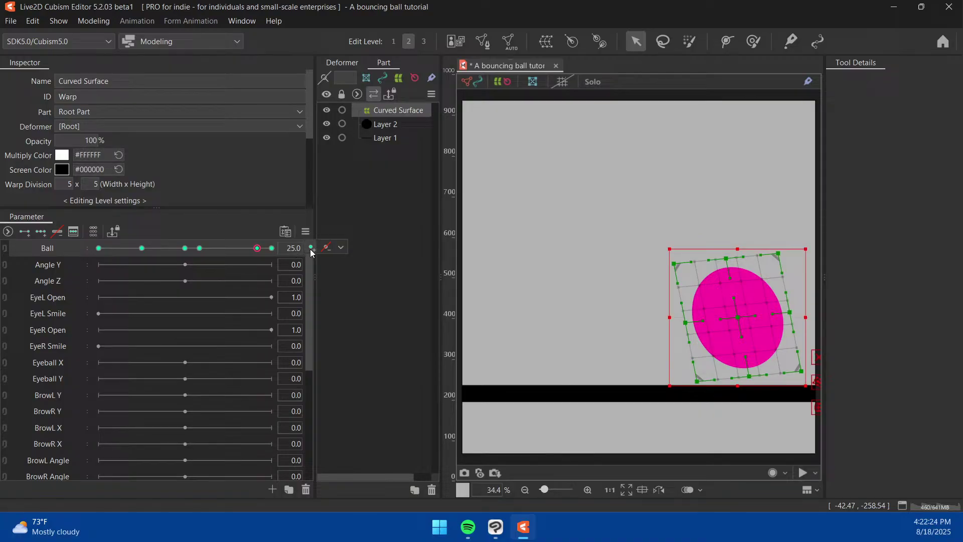
pyautogui.click(271, 249)
pyautogui.click(343, 247)
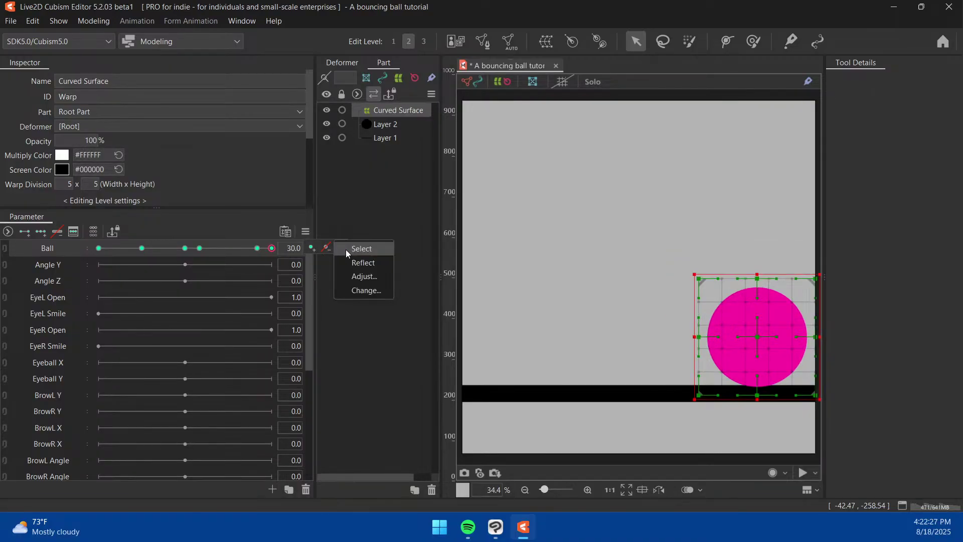
pyautogui.click(360, 292)
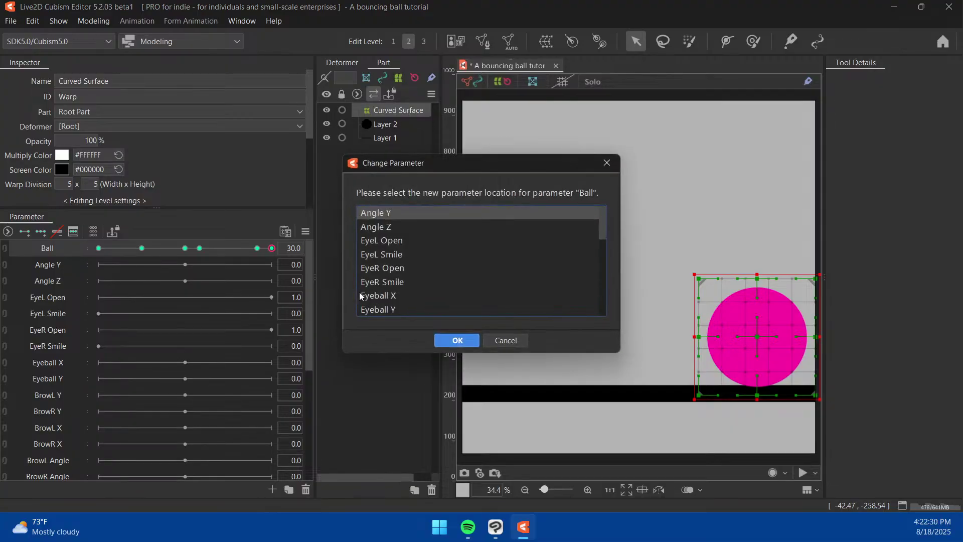
pyautogui.click(510, 338)
pyautogui.click(305, 232)
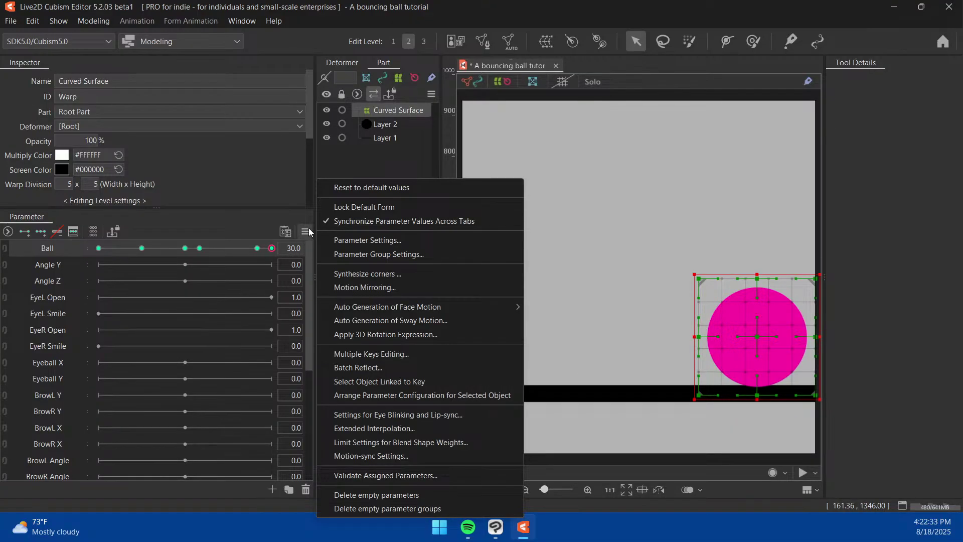
pyautogui.click(279, 248)
# Swap the last two Ball keyforms by adjusting the key values from 25 to 30 and from 30 to 25
pyautogui.moveTo(275, 251)
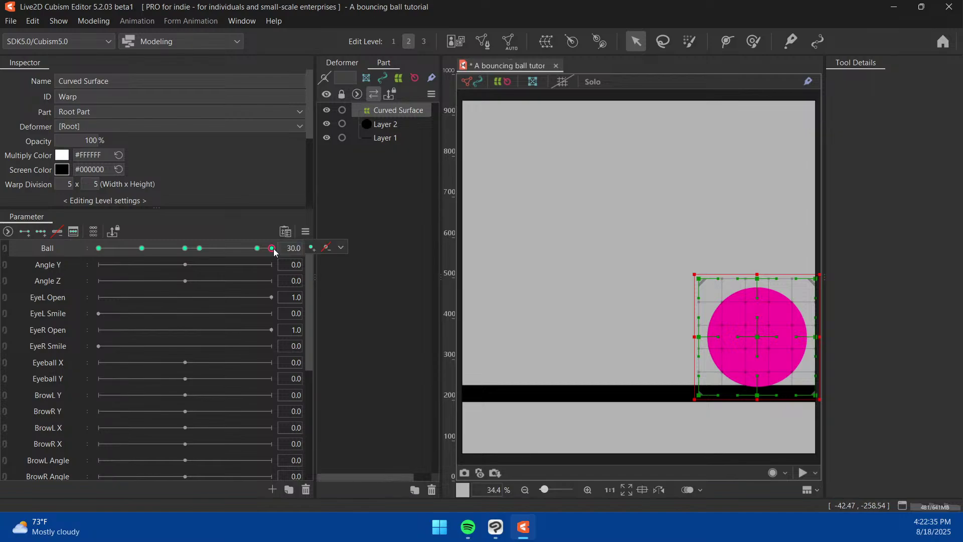
pyautogui.click(341, 247)
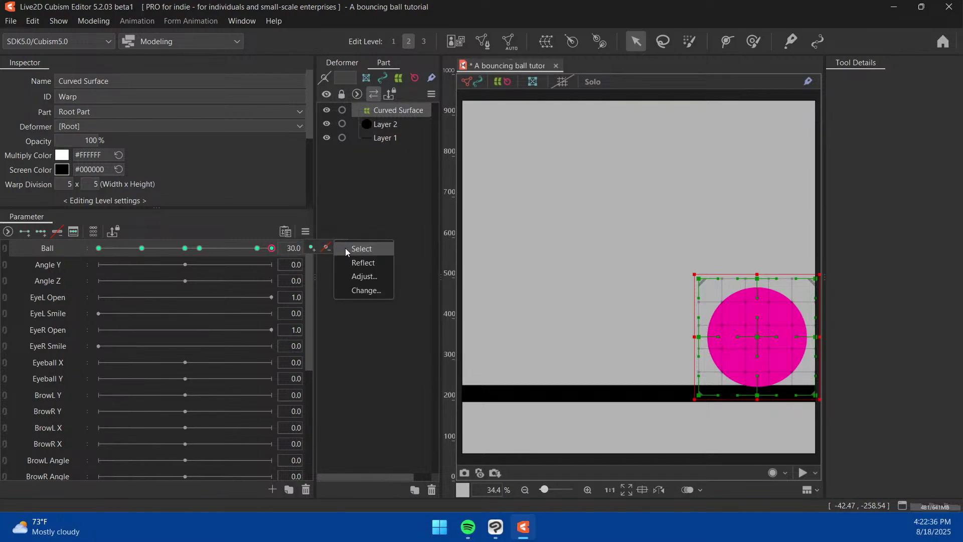
pyautogui.click(360, 279)
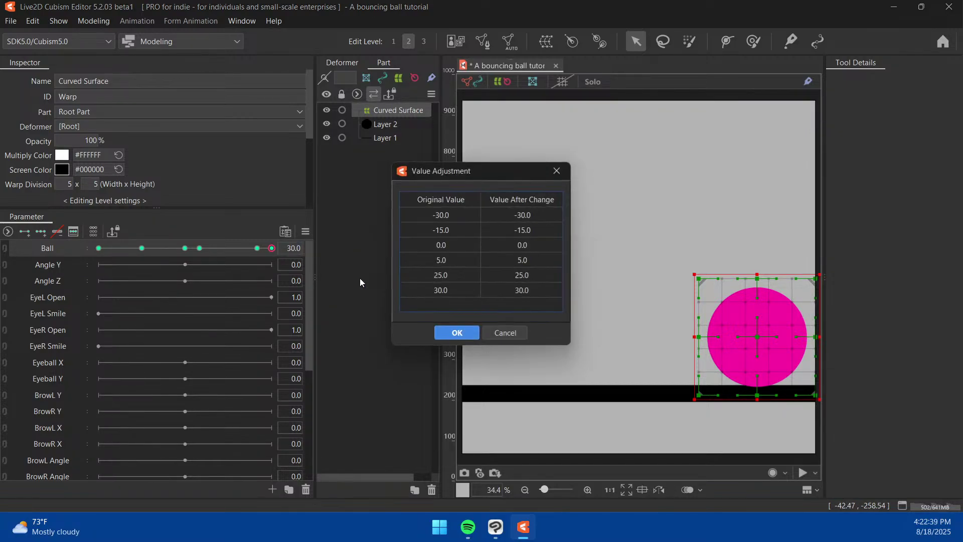
pyautogui.doubleClick(518, 274)
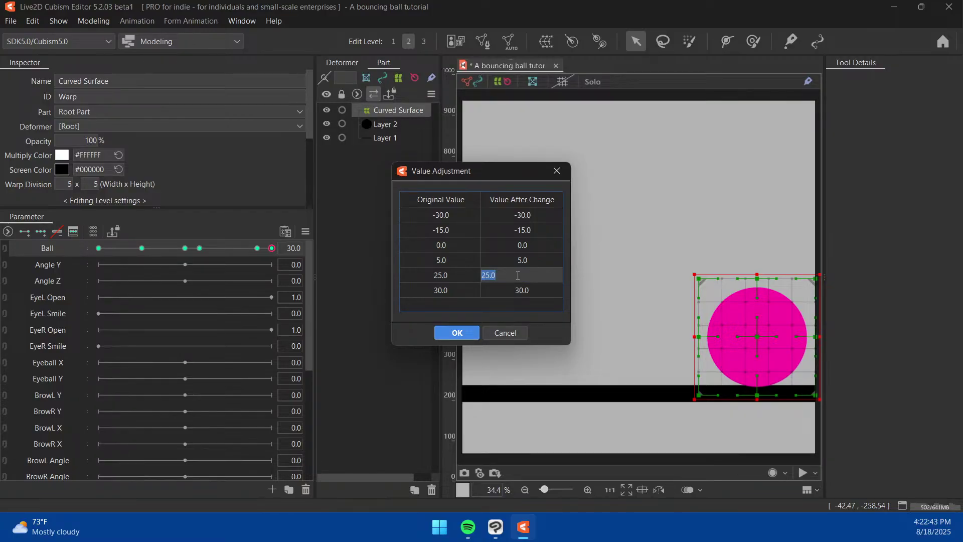
pyautogui.doubleClick(518, 289)
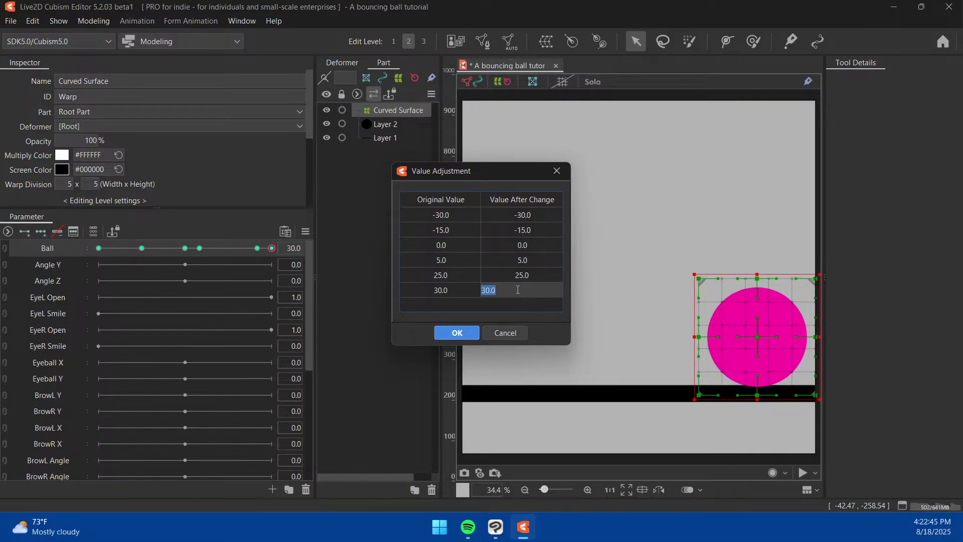
pyautogui.write('25')
pyautogui.press('Return')
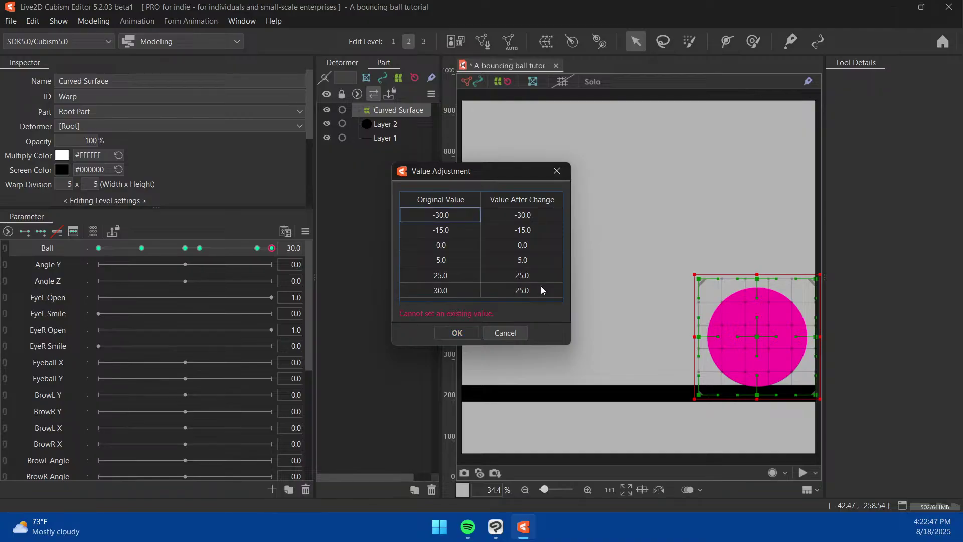
pyautogui.doubleClick(526, 271)
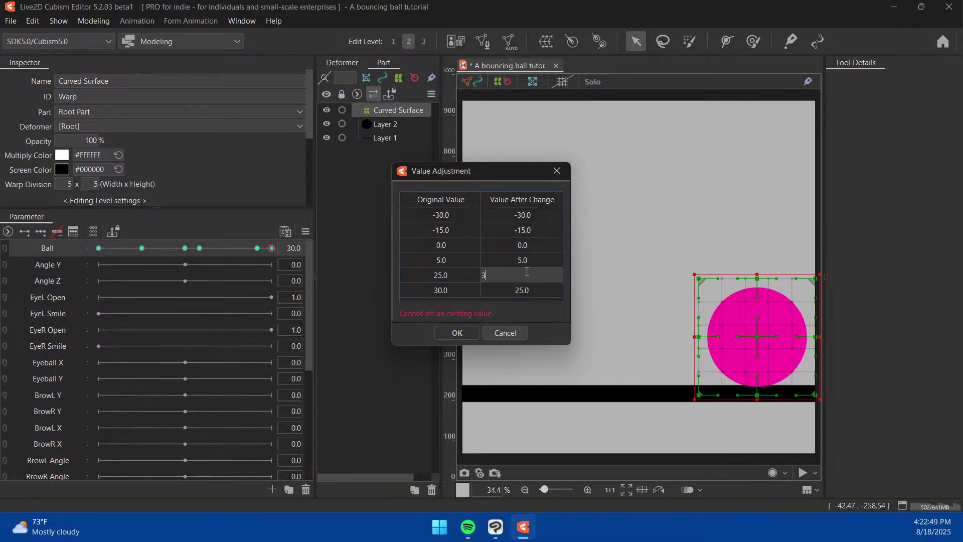
pyautogui.press('Return')
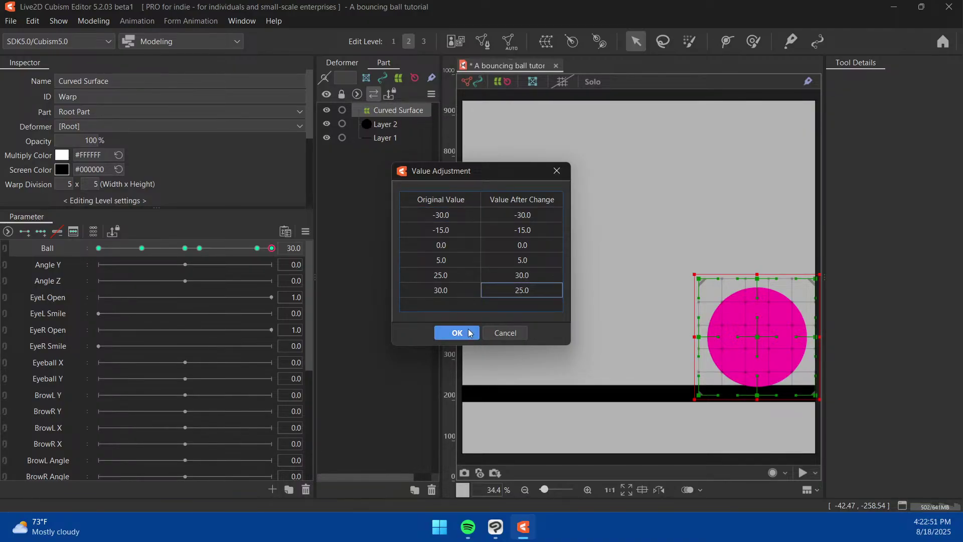
pyautogui.click(467, 332)
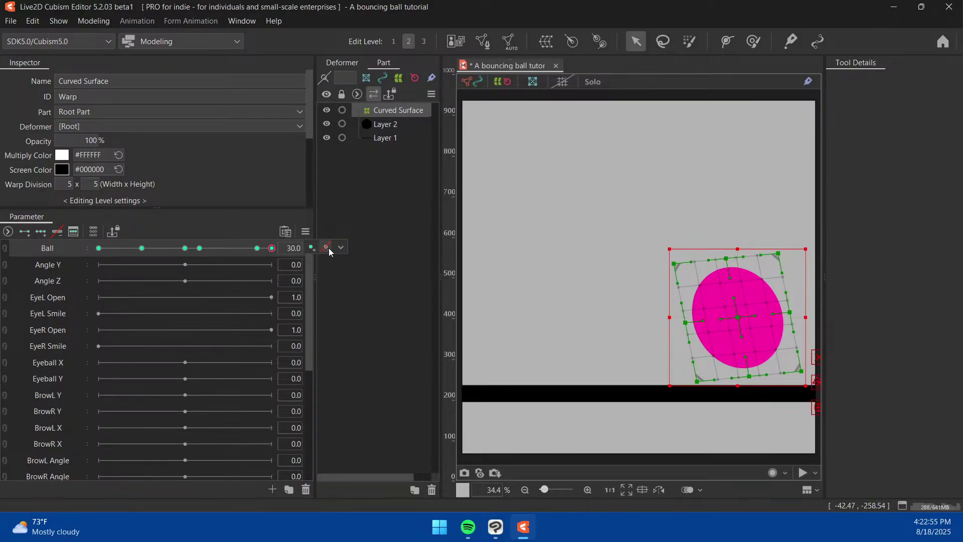
# Copy the round ball form at Ball value 25 onto the keyform at 30, and check the motion around 25
pyautogui.click(258, 248)
pyautogui.click(271, 249)
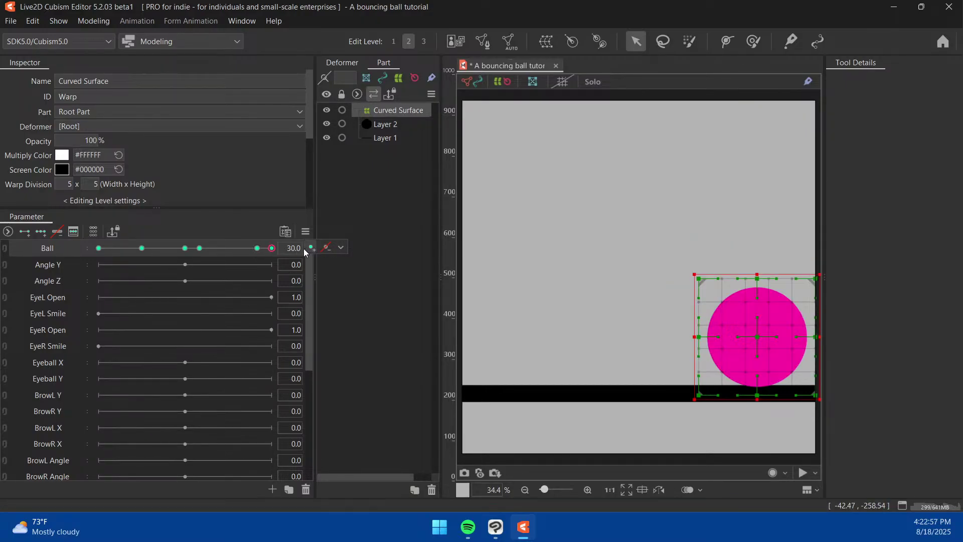
pyautogui.click(257, 249)
pyautogui.moveTo(258, 251)
pyautogui.mouseDown()
pyautogui.moveTo(193, 248)
pyautogui.moveTo(255, 253)
pyautogui.mouseUp()
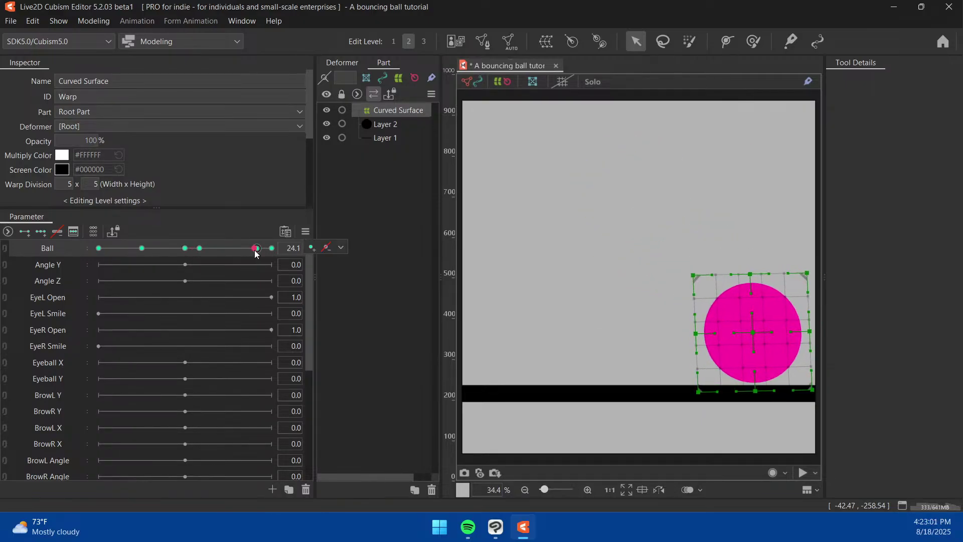
# At Ball value 25, squash the ball's deformer down from its upper edge into a very flat ellipse on the floor
pyautogui.click(258, 250)
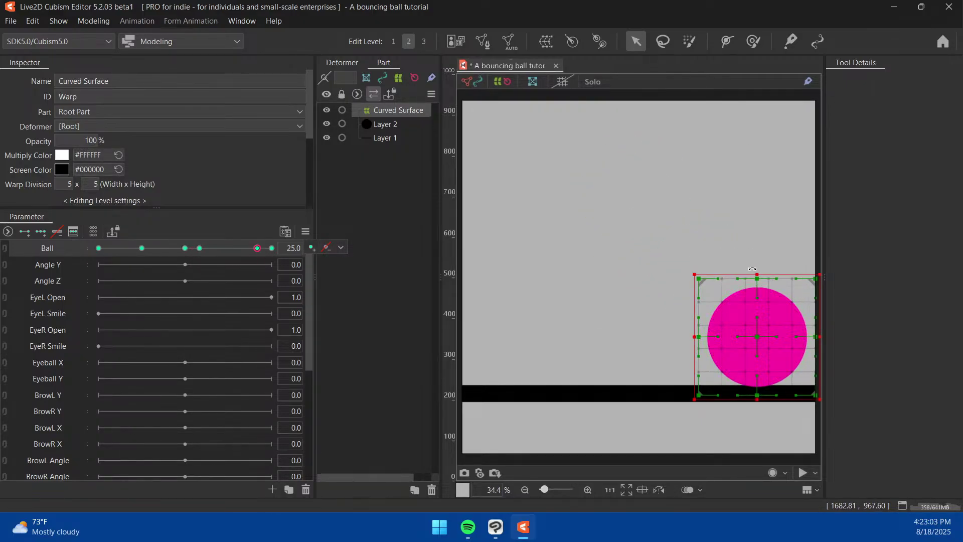
pyautogui.moveTo(756, 274); pyautogui.dragTo(765, 380)
pyautogui.hotkey('ctrl', 'z')
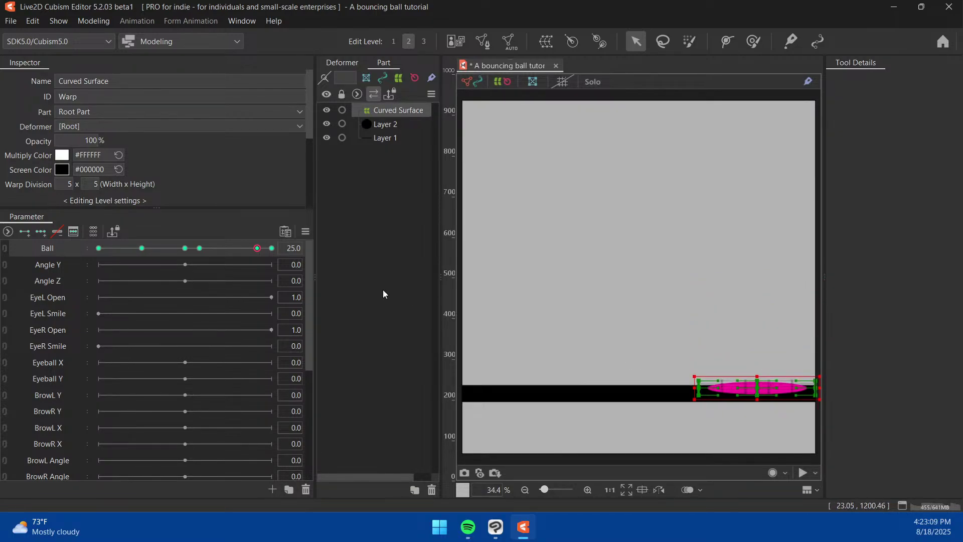
pyautogui.moveTo(260, 248)
pyautogui.mouseDown()
pyautogui.moveTo(375, 278)
pyautogui.moveTo(80, 268)
pyautogui.moveTo(125, 269)
pyautogui.moveTo(305, 321)
pyautogui.moveTo(89, 300)
pyautogui.moveTo(285, 293)
pyautogui.moveTo(267, 250)
pyautogui.mouseUp()
pyautogui.click(333, 248)
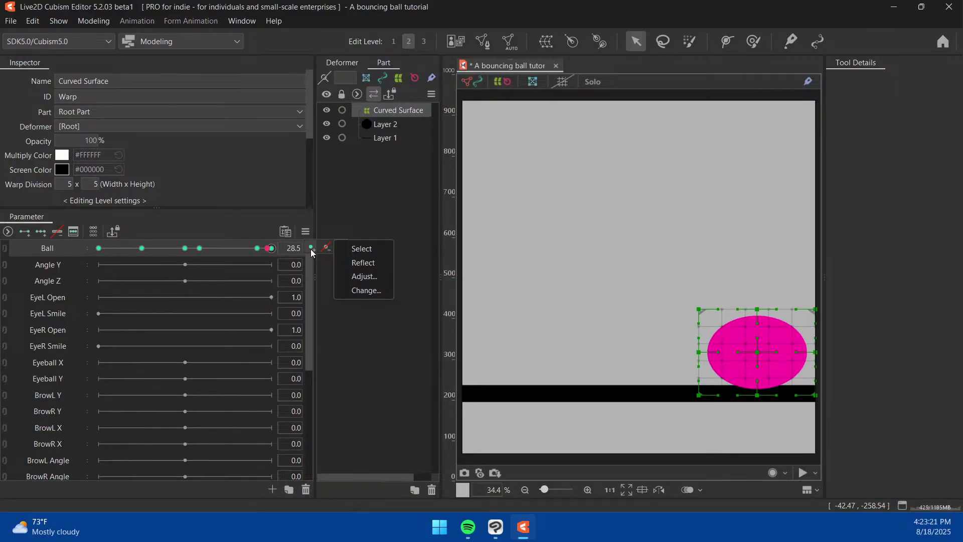
pyautogui.click(311, 248)
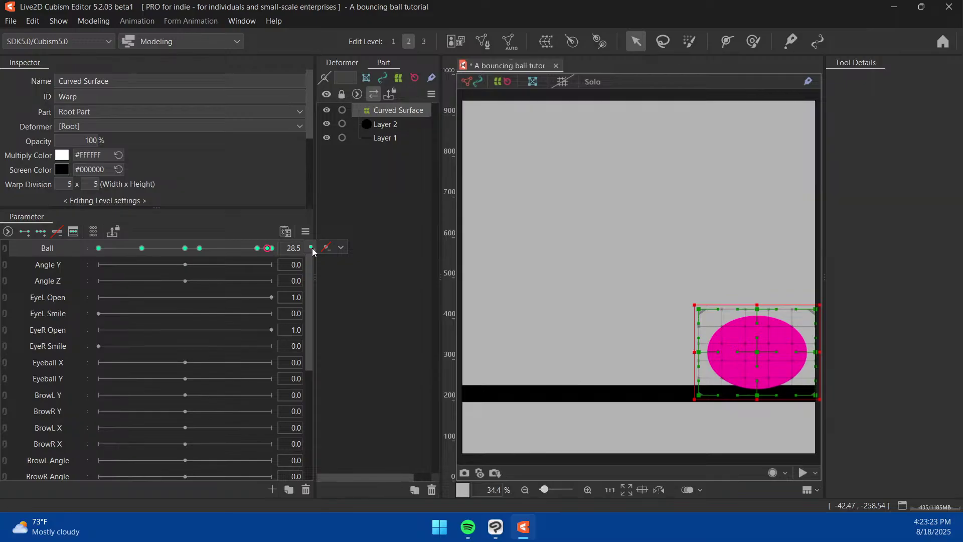
# Add a keyform at Ball value 29 and stretch the ball's deformer upward into a slightly tall oval
pyautogui.click(293, 248)
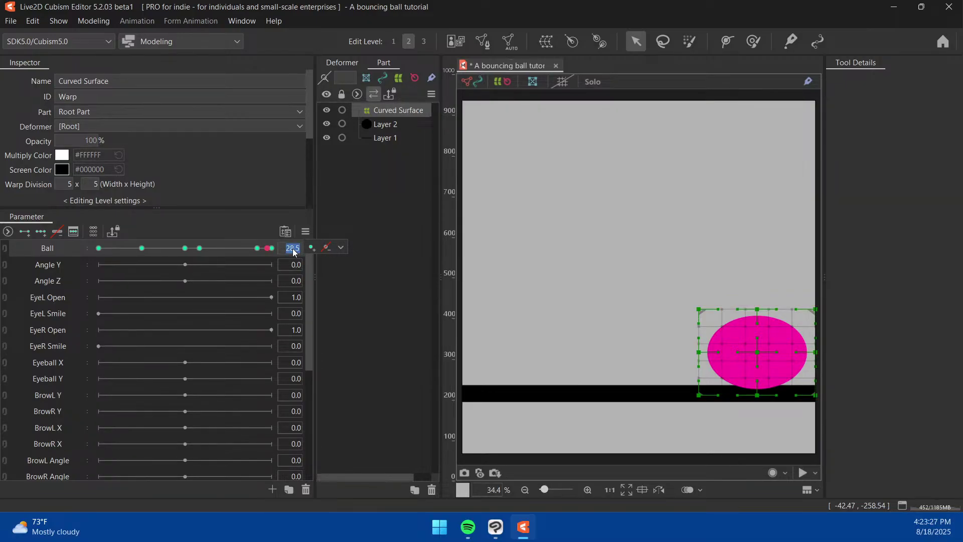
pyautogui.write('29')
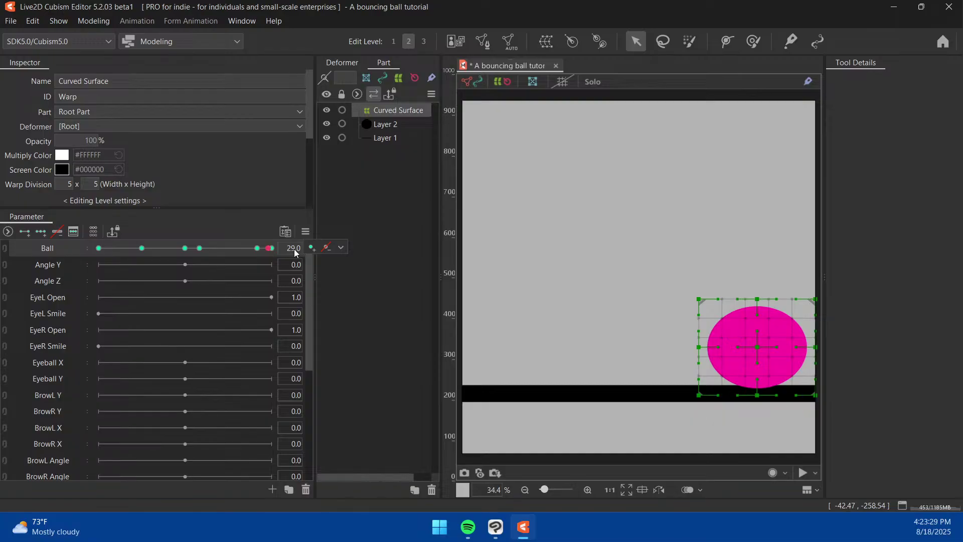
pyautogui.press('Return')
pyautogui.click(341, 247)
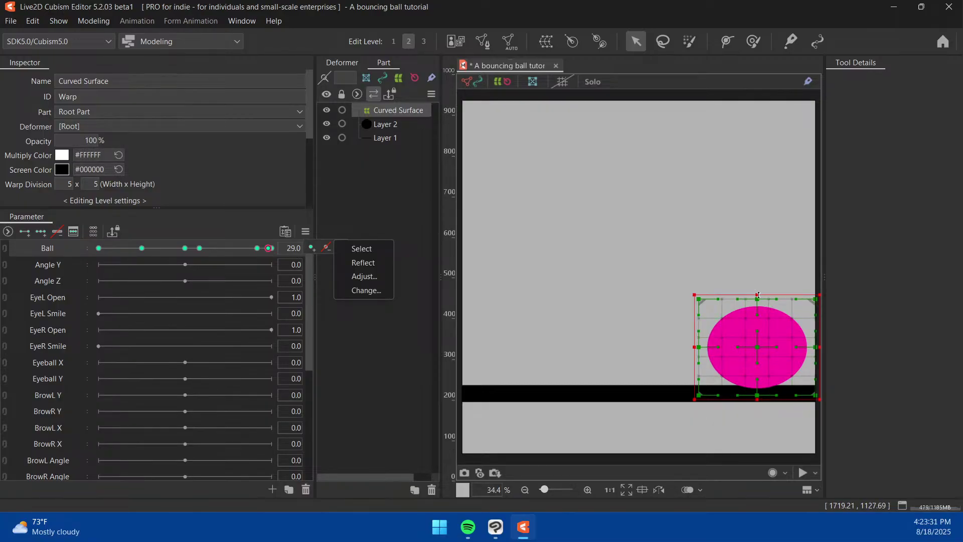
pyautogui.moveTo(757, 295); pyautogui.dragTo(758, 256)
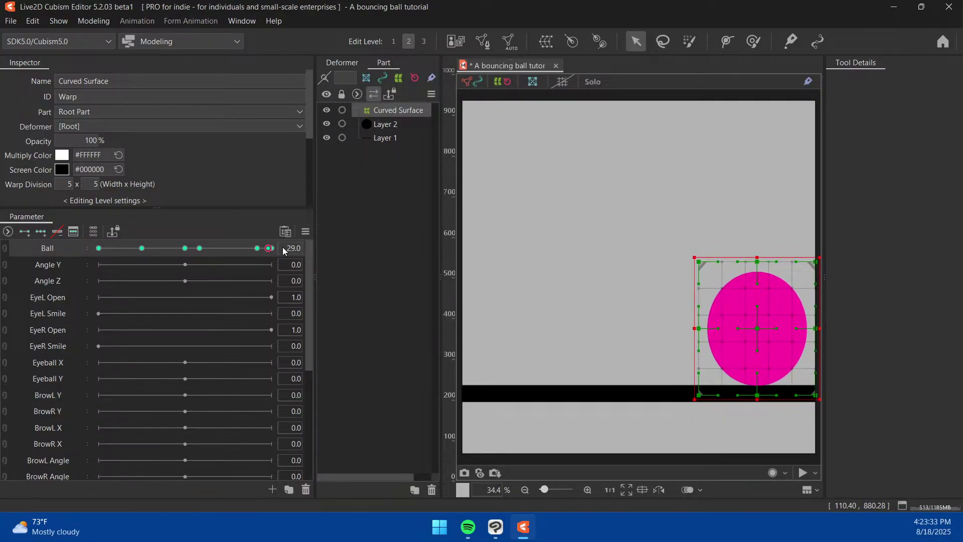
# Preview the bounce by scrubbing the Ball parameter, and compare the forms at its last two keyforms
pyautogui.moveTo(270, 248); pyautogui.dragTo(298, 419)
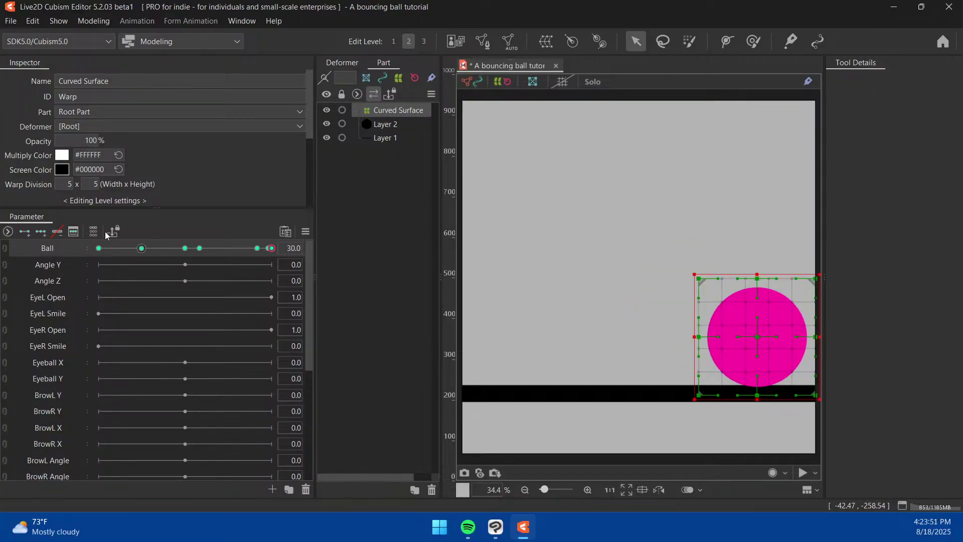
pyautogui.click(268, 249)
pyautogui.click(273, 249)
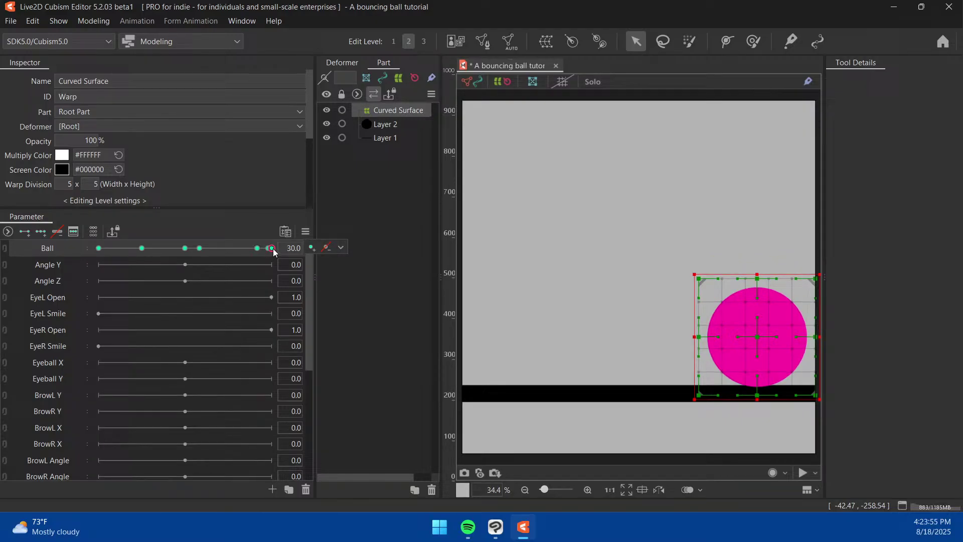
# Review the ball's forms along the Ball parameter, comparing the keyforms at -30, 0 and 30
pyautogui.click(206, 249)
pyautogui.click(184, 248)
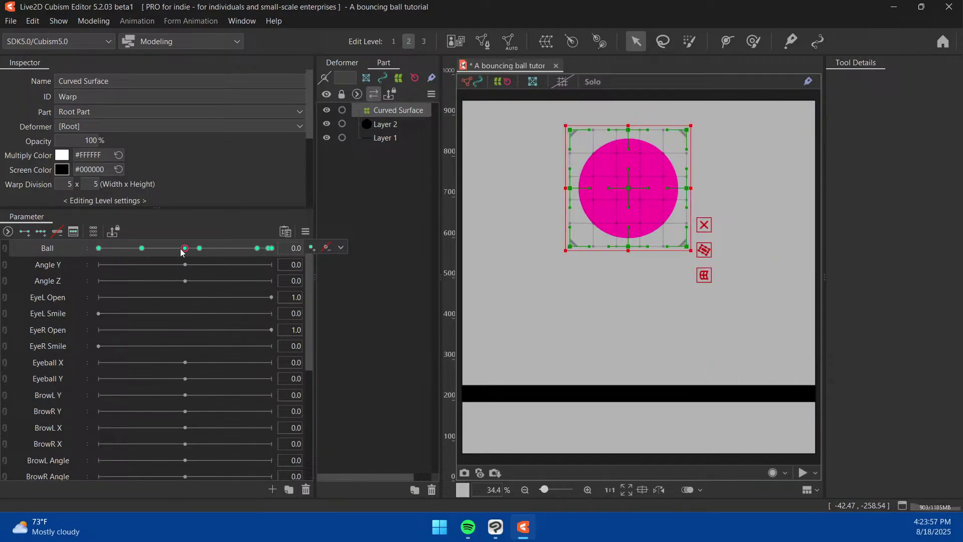
pyautogui.click(142, 248)
pyautogui.click(98, 248)
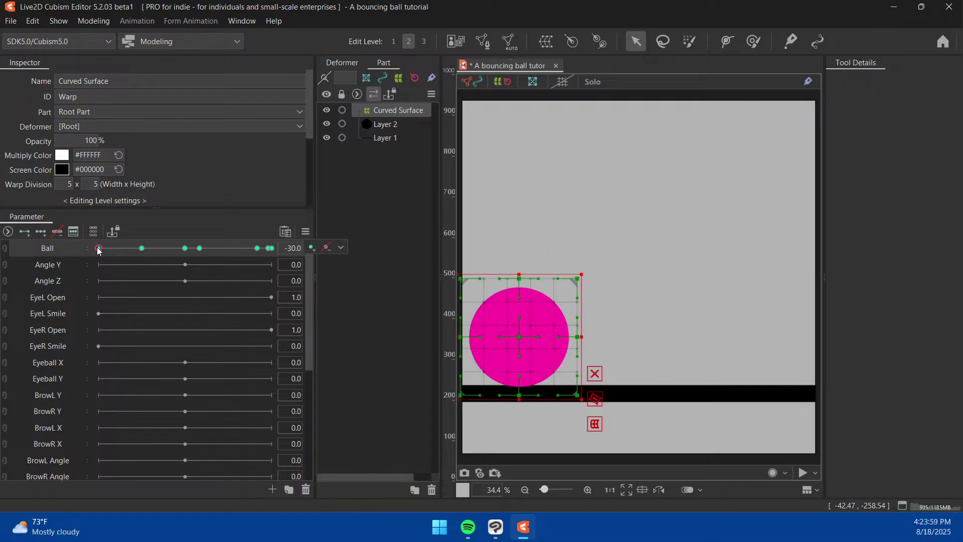
pyautogui.click(185, 248)
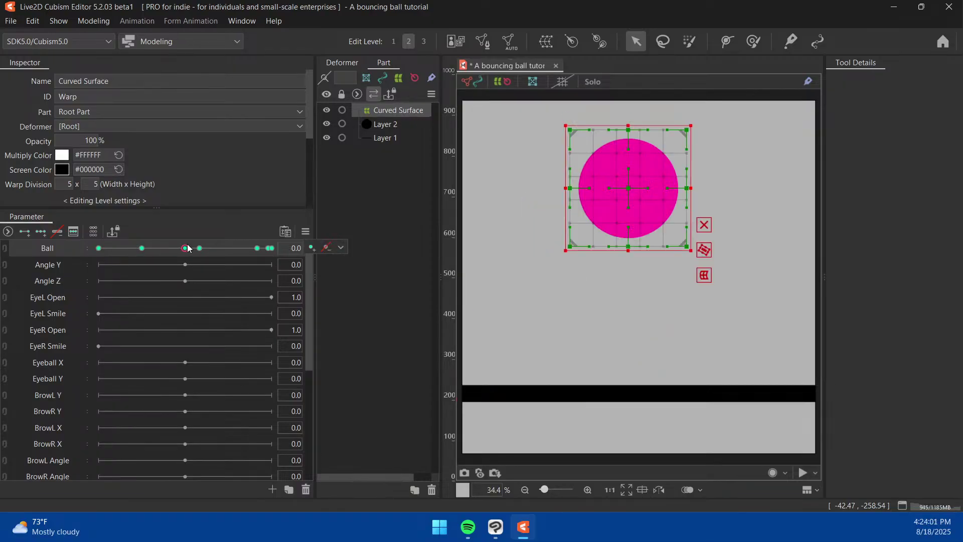
pyautogui.click(271, 248)
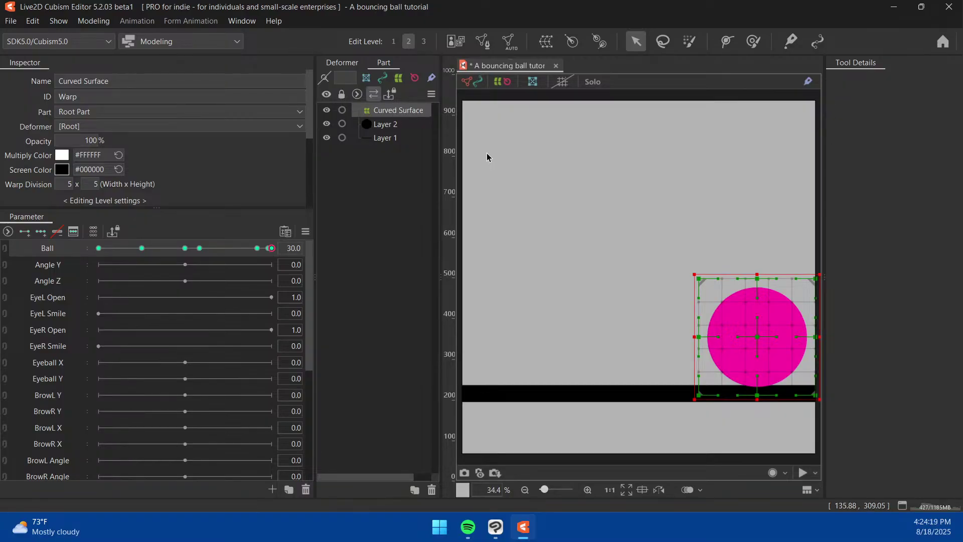
pyautogui.click(259, 246)
pyautogui.click(272, 247)
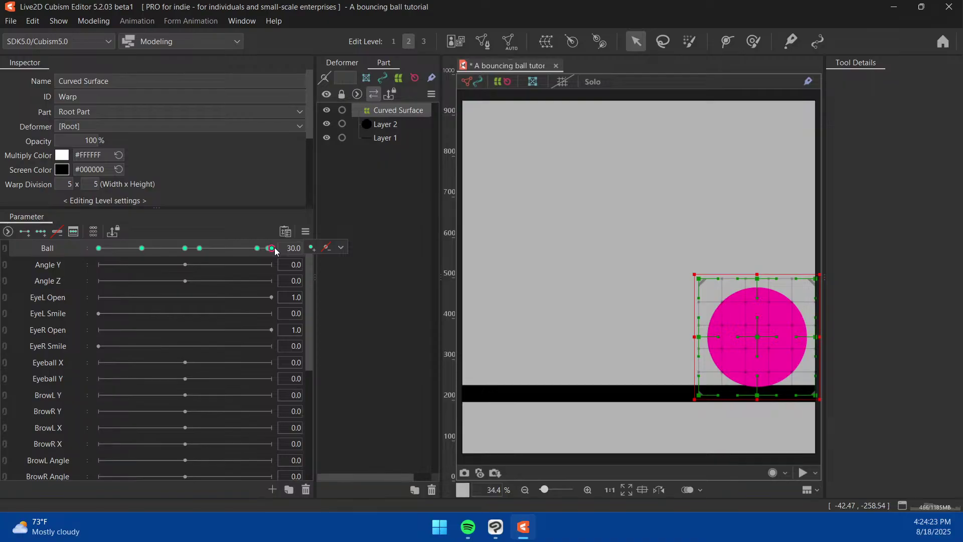
# Create a new animation with Video as the target version
pyautogui.click(11, 21)
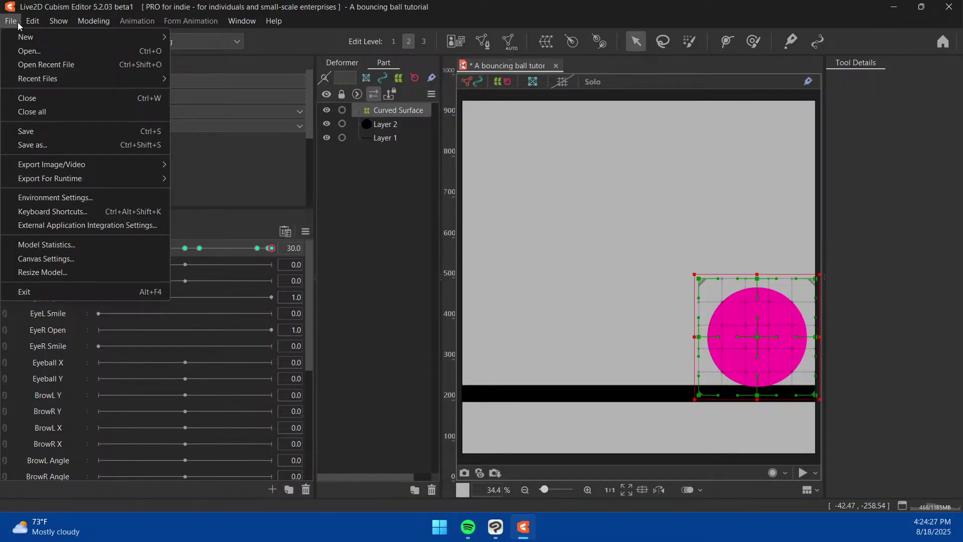
pyautogui.moveTo(31, 44)
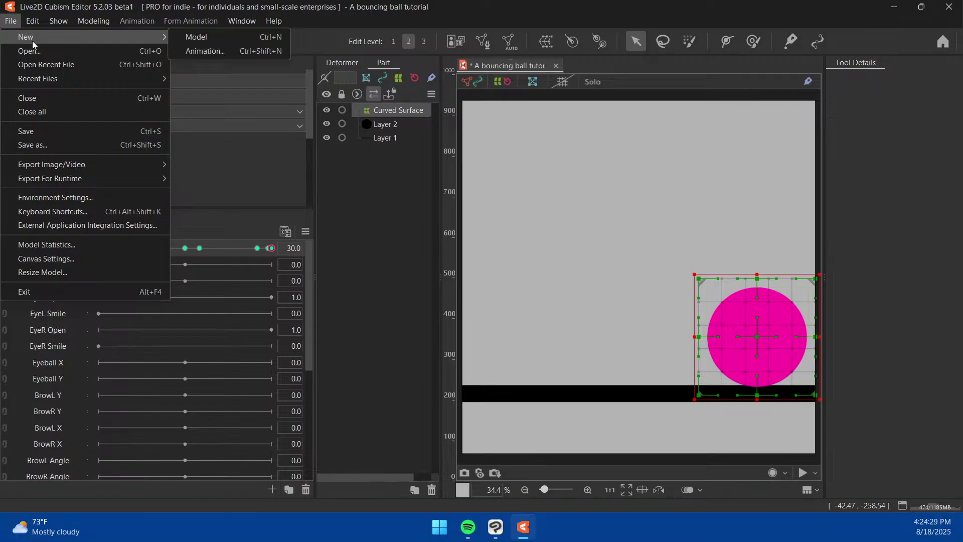
pyautogui.click(220, 50)
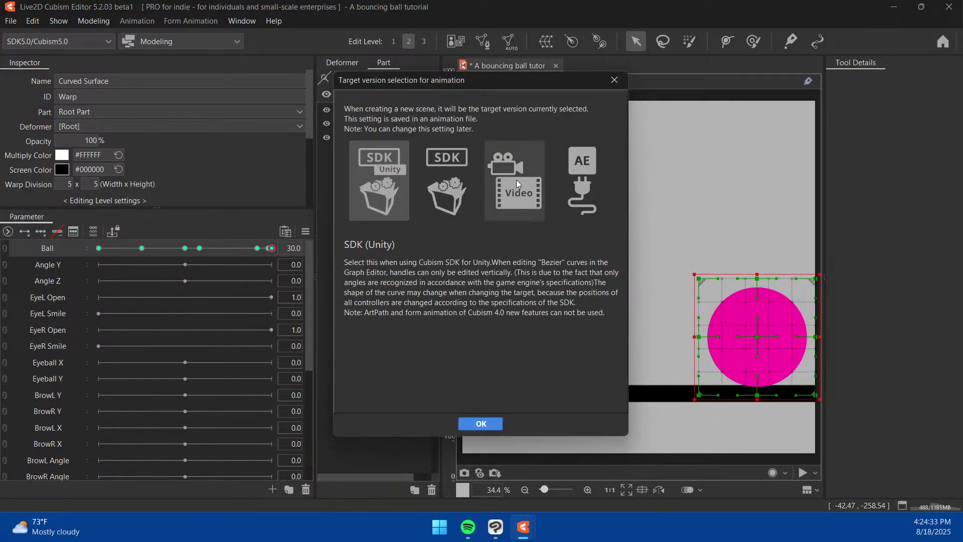
pyautogui.click(515, 178)
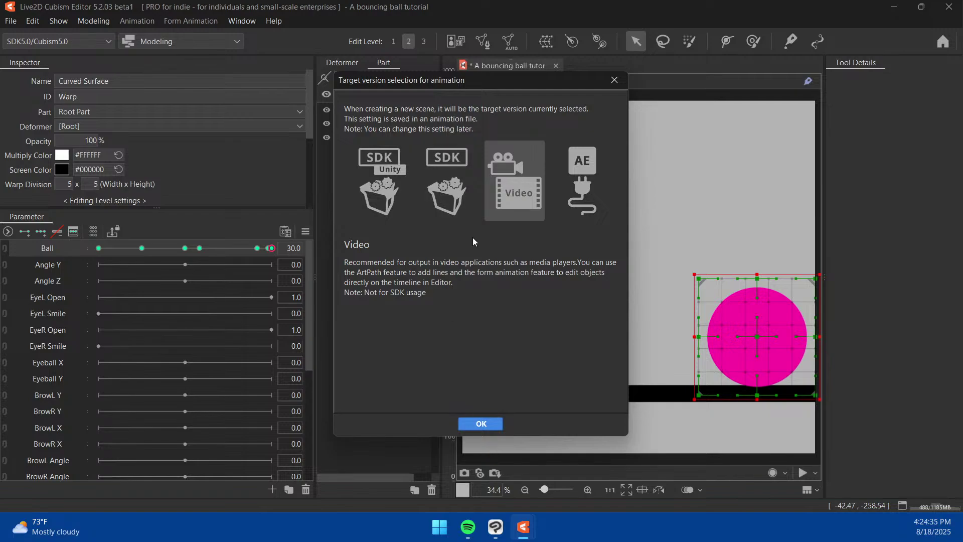
pyautogui.click(482, 424)
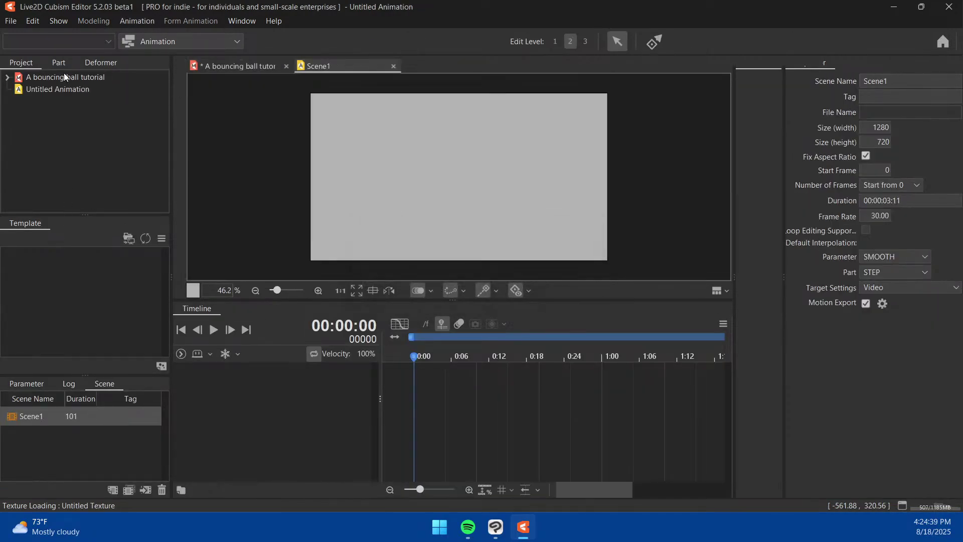
pyautogui.click(62, 74)
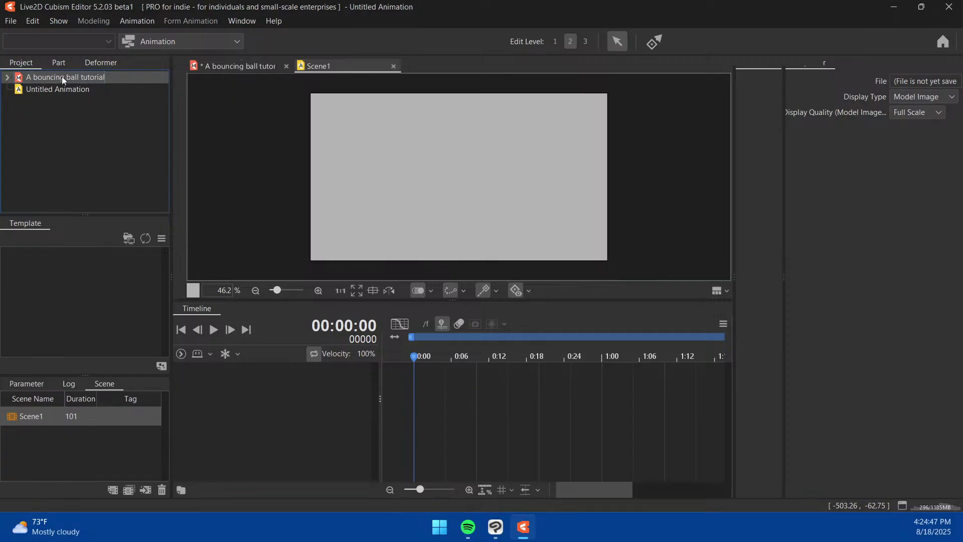
pyautogui.click(9, 22)
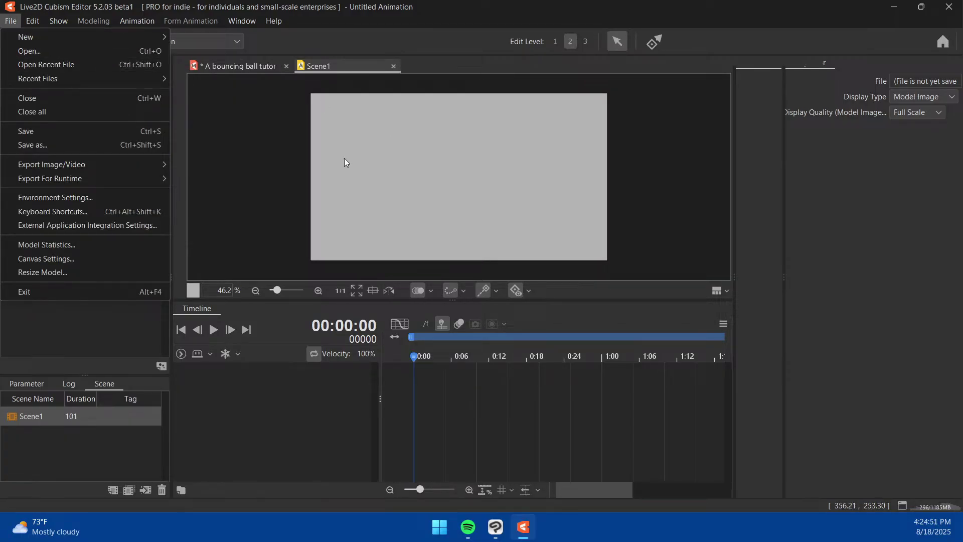
pyautogui.click(217, 154)
pyautogui.click(53, 89)
pyautogui.click(46, 78)
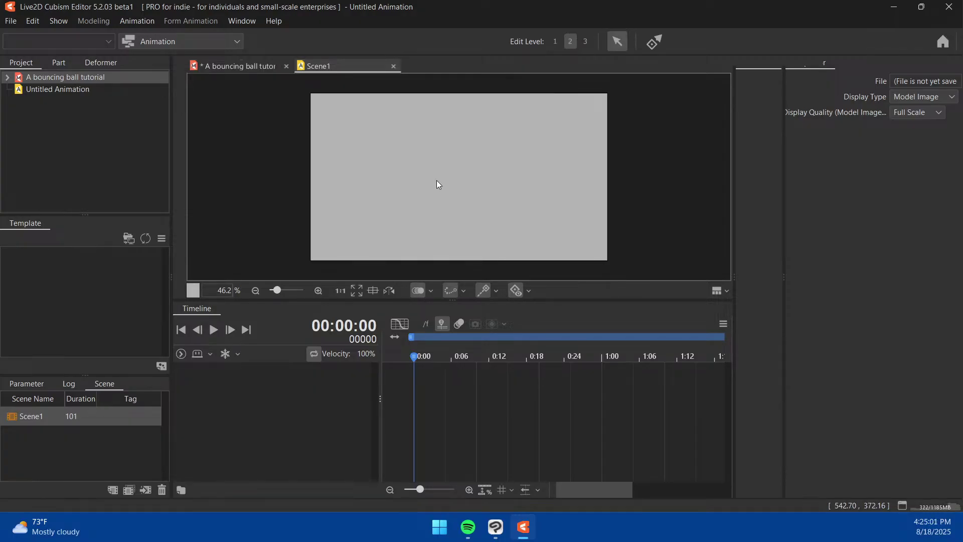
pyautogui.scroll(-1, 438, 189)
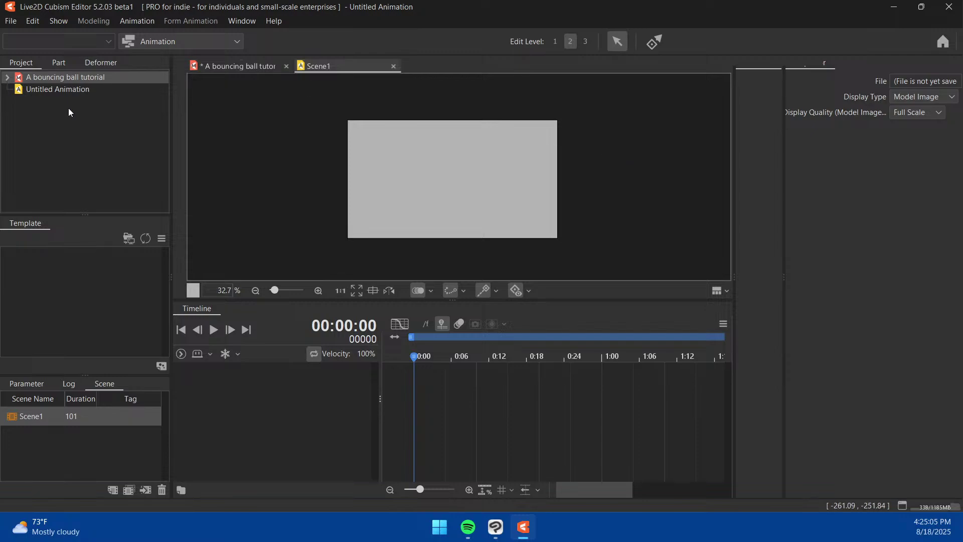
pyautogui.click(67, 90)
pyautogui.click(63, 78)
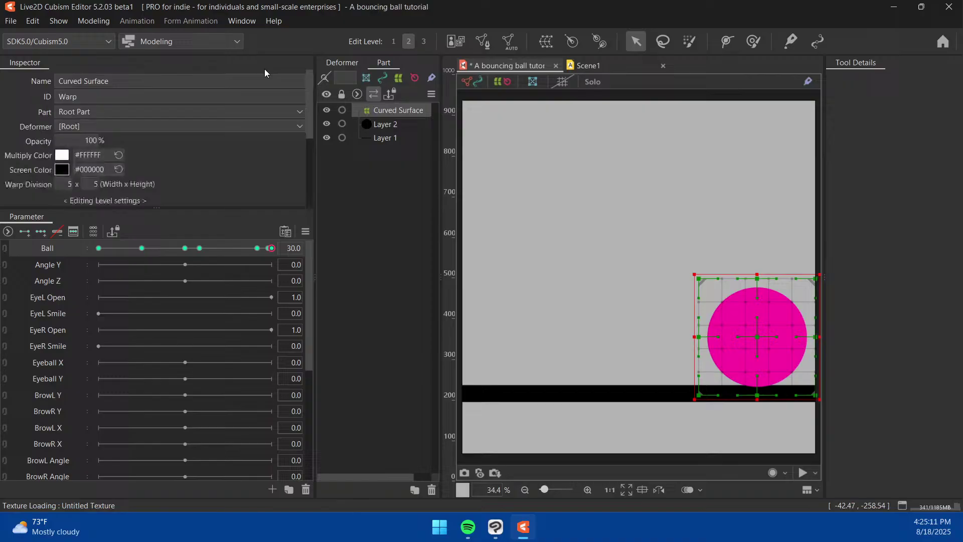
# Return to the ball model and save it as A bouncing ball tutorial.cmo3 in the live2d tutortals folder
pyautogui.click(264, 67)
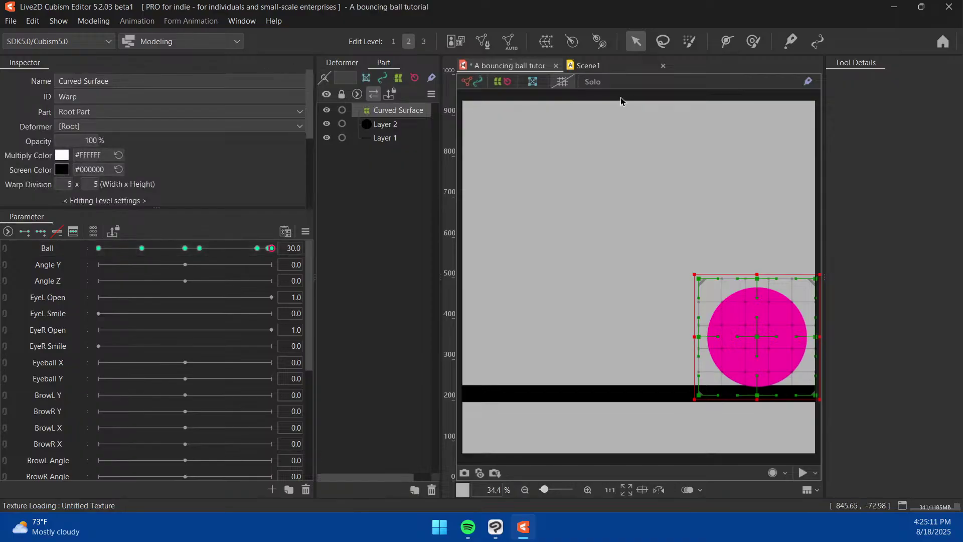
pyautogui.hotkey('ctrl', 's')
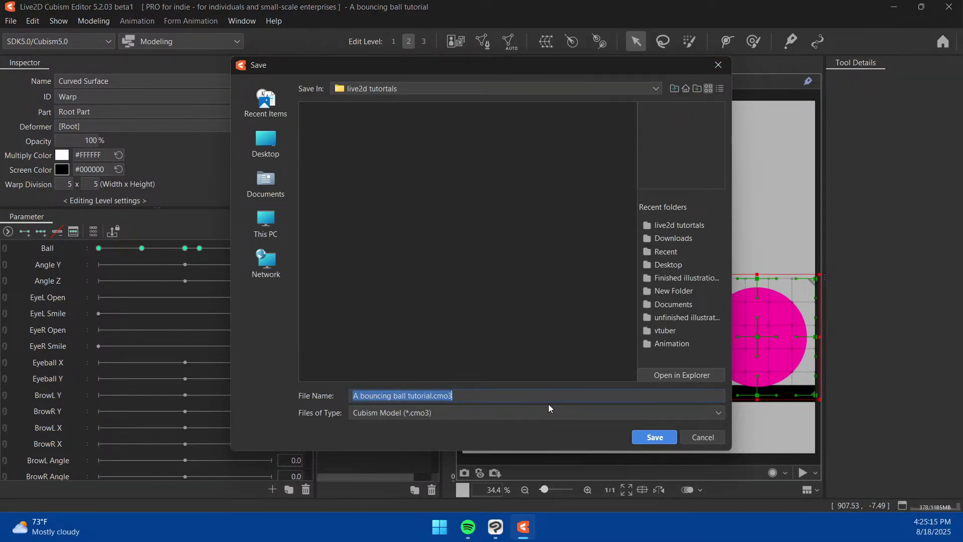
pyautogui.click(655, 437)
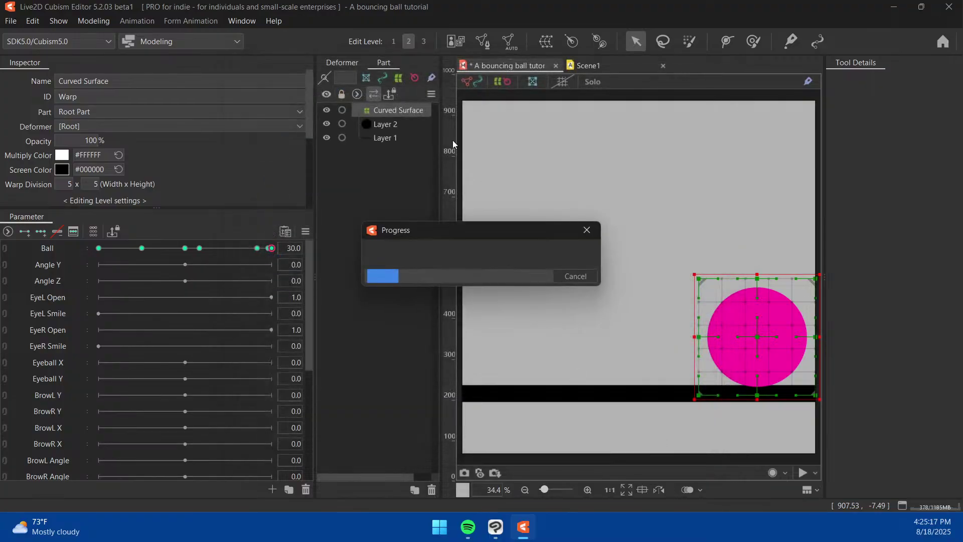
# Place the A bouncing ball tutorial model from the project into Scene1
pyautogui.click(624, 62)
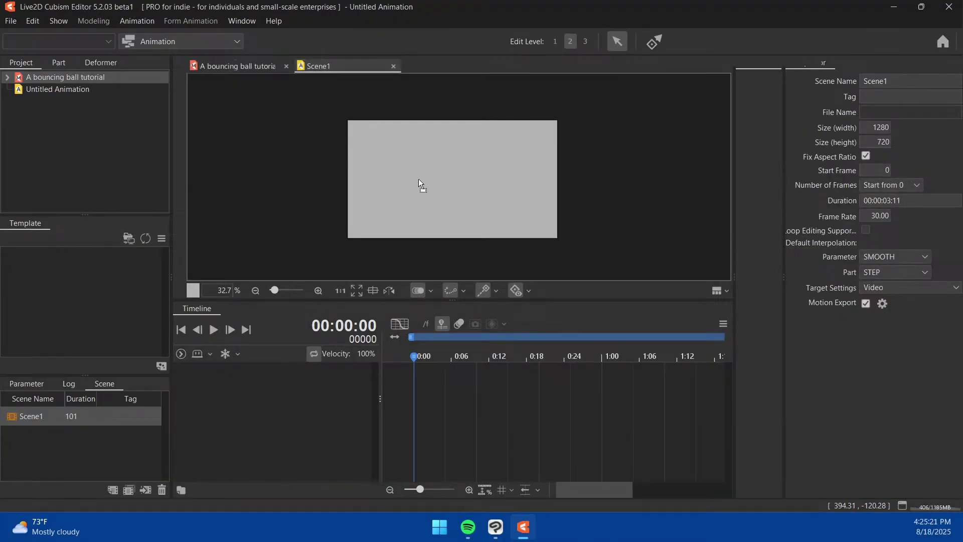
pyautogui.moveTo(418, 179); pyautogui.dragTo(439, 175)
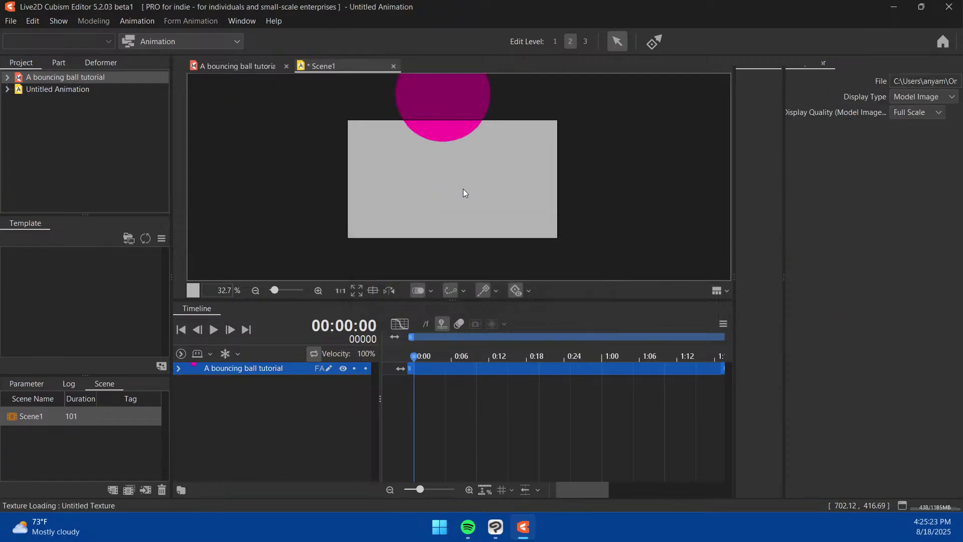
pyautogui.click(455, 137)
pyautogui.scroll(-2, 603, 209)
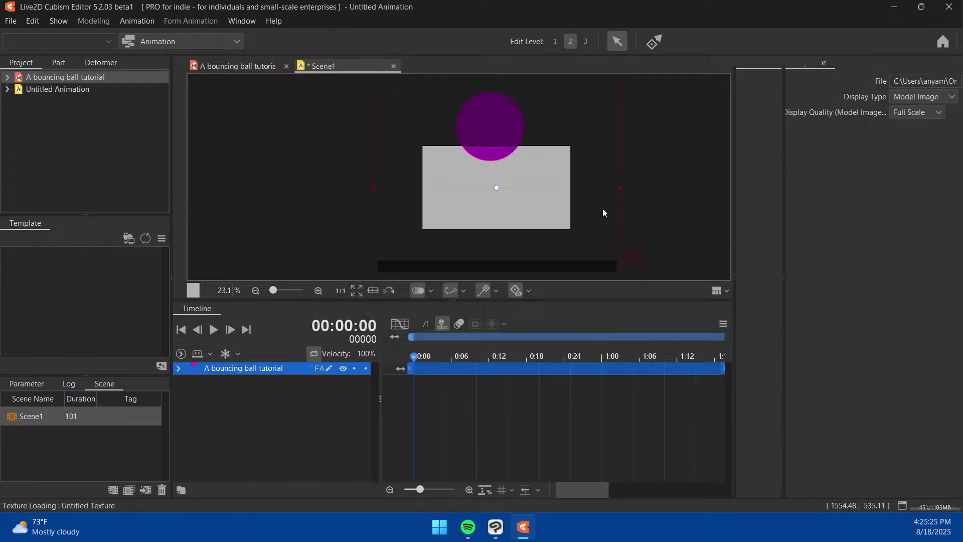
pyautogui.scroll(-2, 685, 203)
pyautogui.click(685, 203)
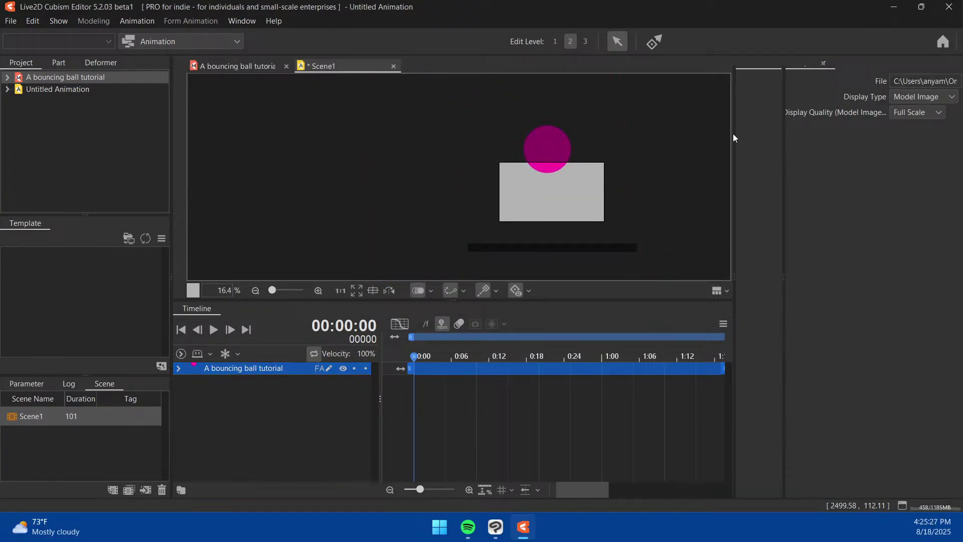
# Unlock the aspect ratio of Scene1 and set its size to 2048 by 2048
pyautogui.click(35, 410)
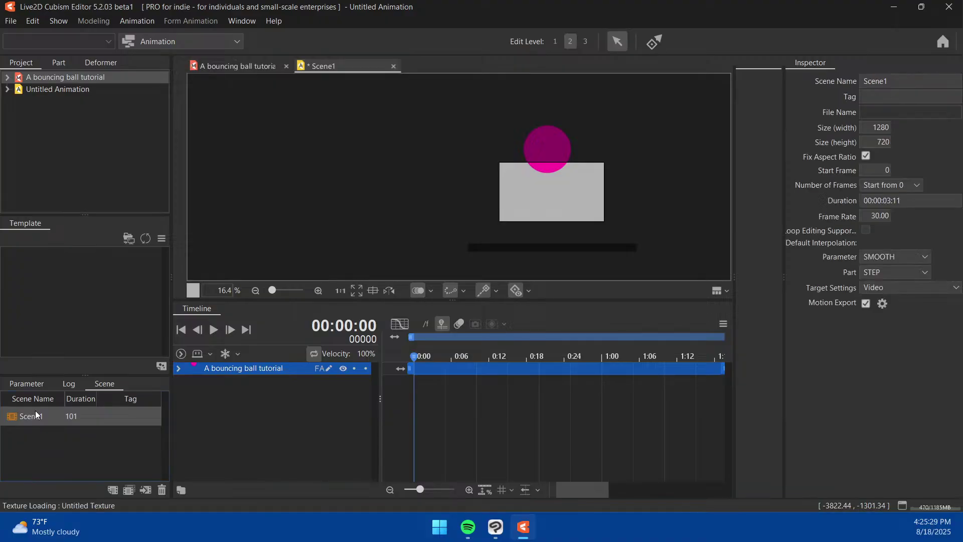
pyautogui.click(866, 156)
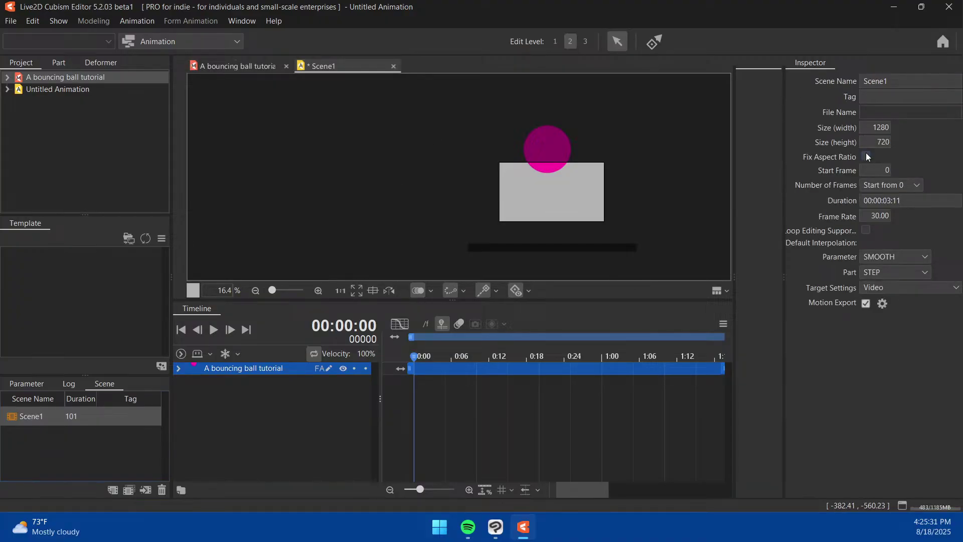
pyautogui.doubleClick(882, 127)
pyautogui.write('2')
pyautogui.doubleClick(881, 142)
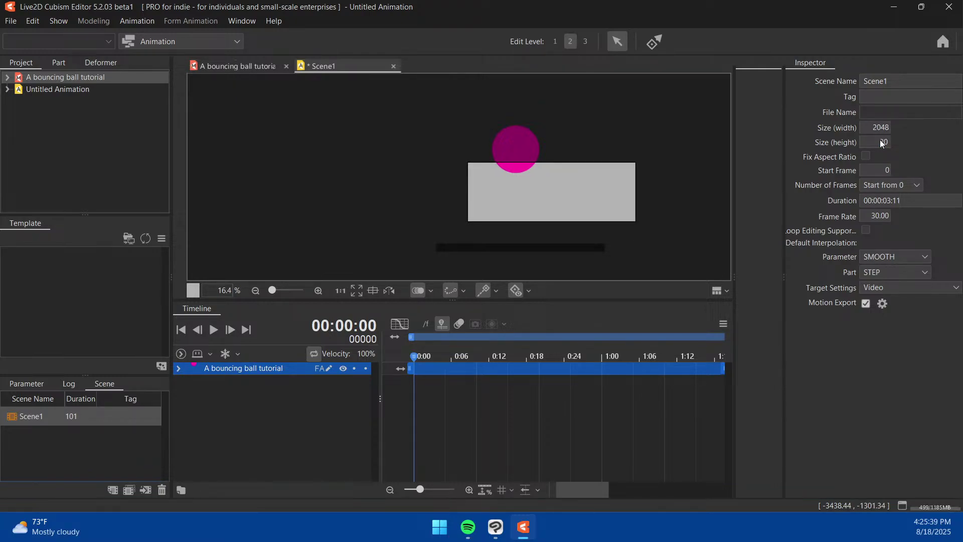
pyautogui.write('2048')
pyautogui.click(565, 249)
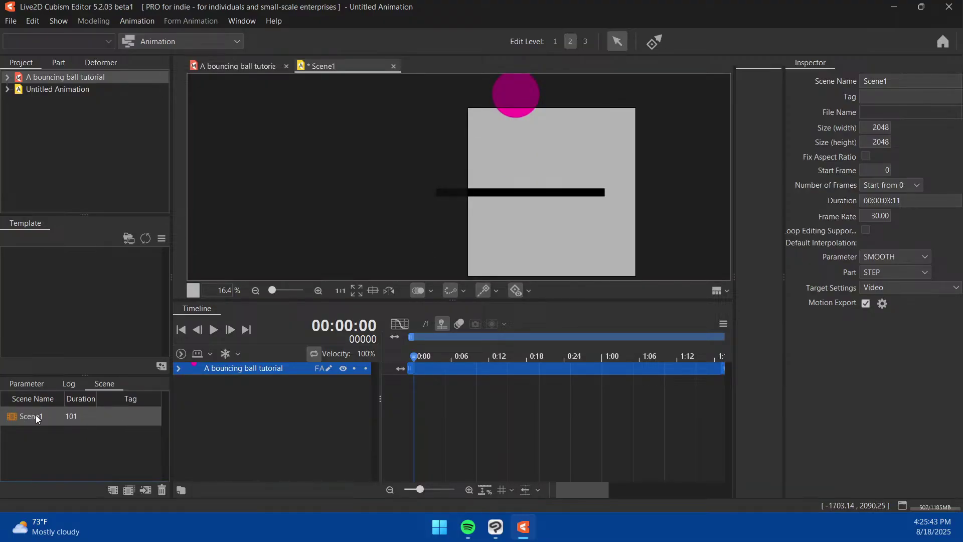
# Move the ball model to line up with the scene canvas so the floor spans its full width
pyautogui.click(521, 90)
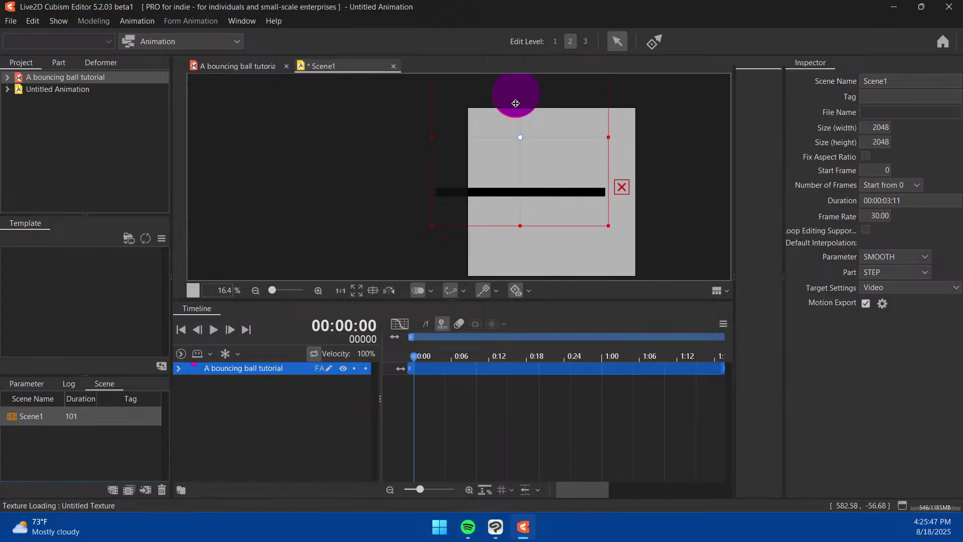
pyautogui.moveTo(515, 103); pyautogui.dragTo(547, 168)
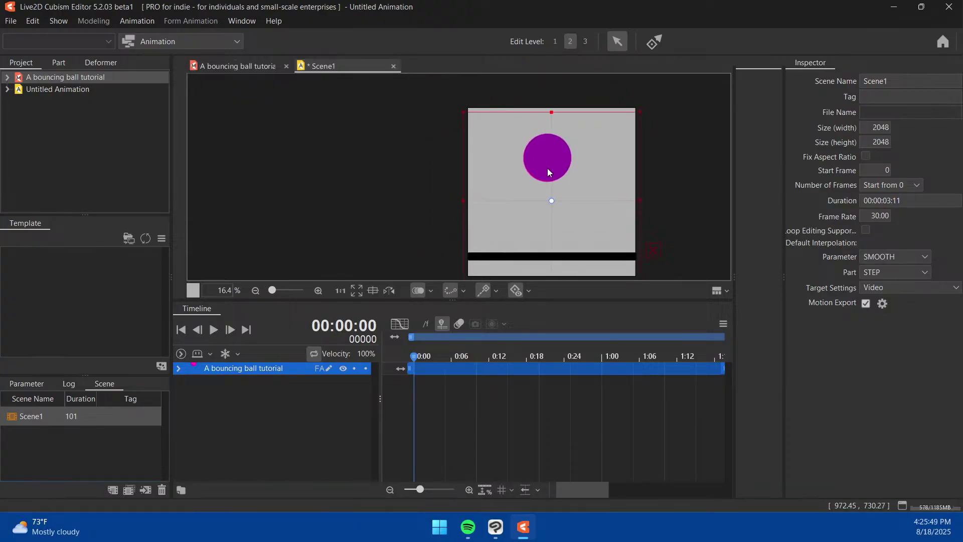
pyautogui.scroll(-2, 714, 193)
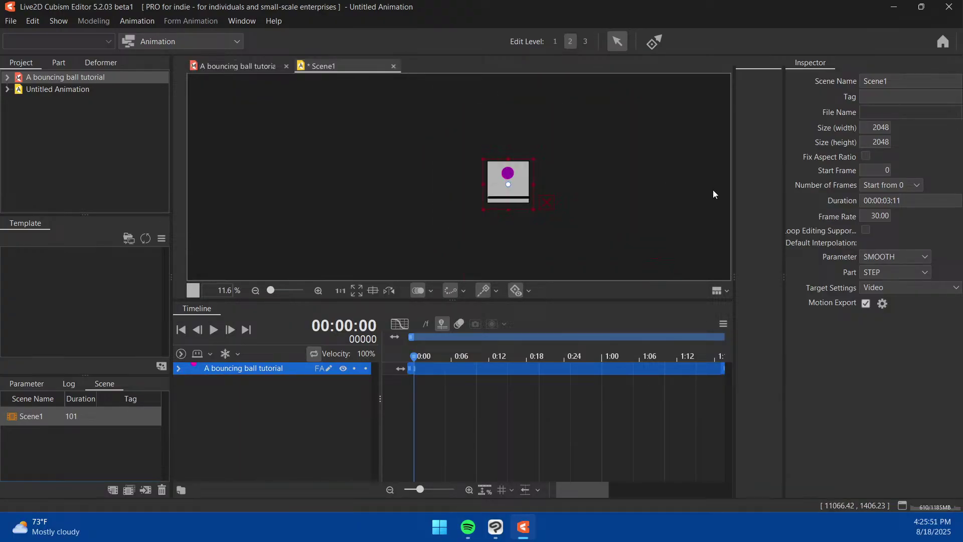
pyautogui.scroll(3, 519, 227)
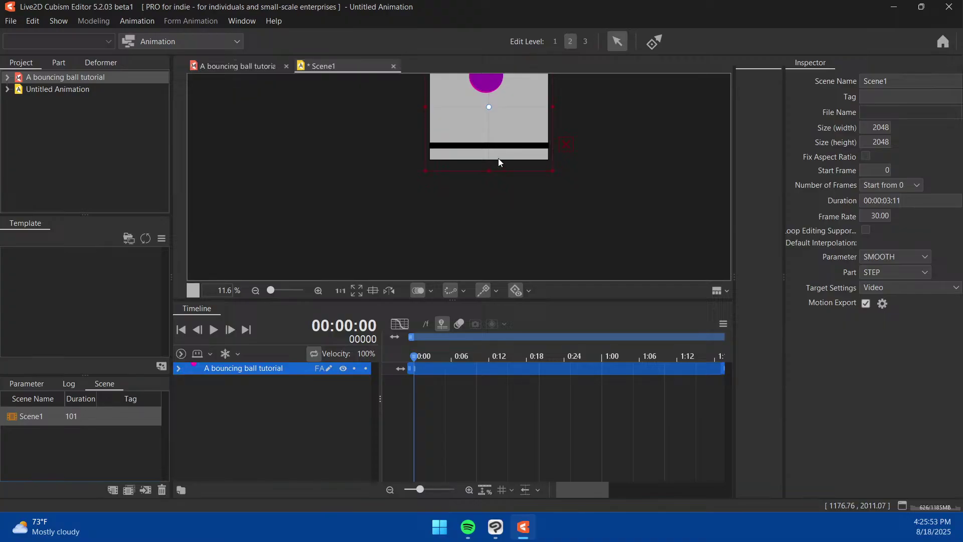
pyautogui.scroll(-2, 495, 128)
pyautogui.scroll(2, 495, 125)
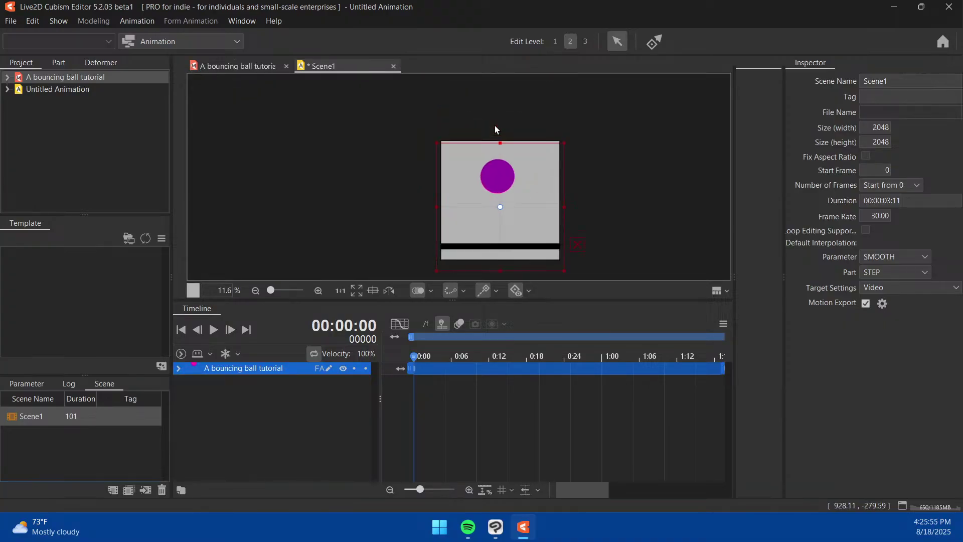
pyautogui.click(603, 144)
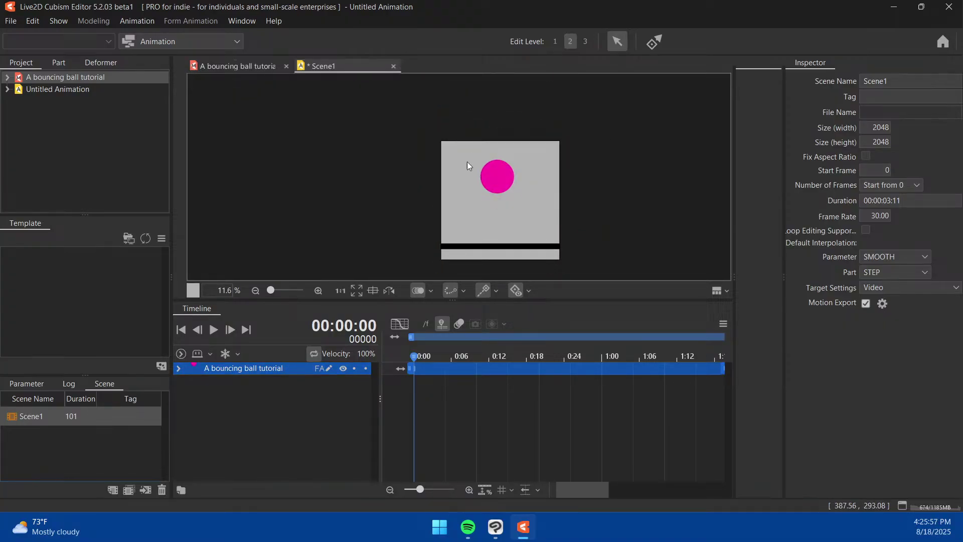
# Show the ball model's Live2D parameters in the timeline and insert a keyframe with Ball at -30 on frame 0
pyautogui.click(176, 368)
pyautogui.click(176, 381)
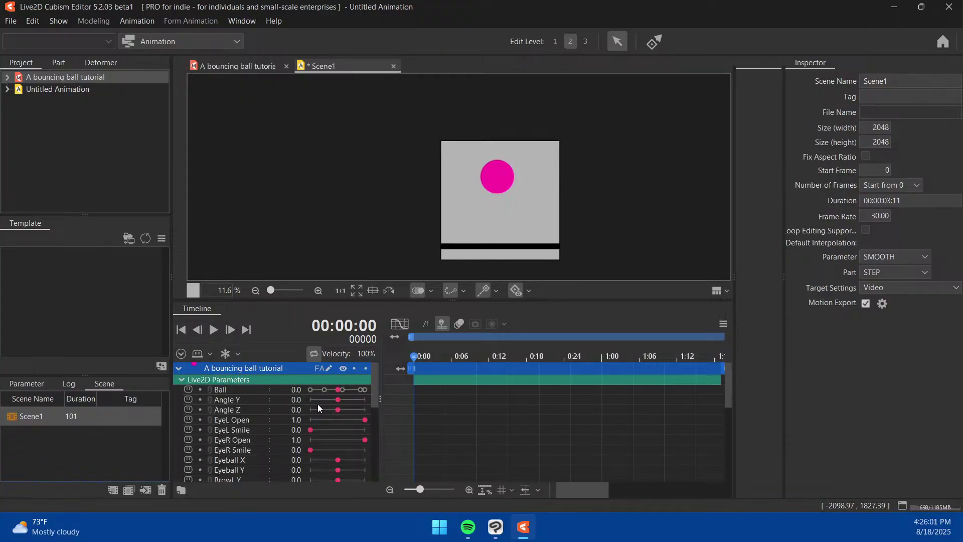
pyautogui.moveTo(338, 389); pyautogui.dragTo(280, 389)
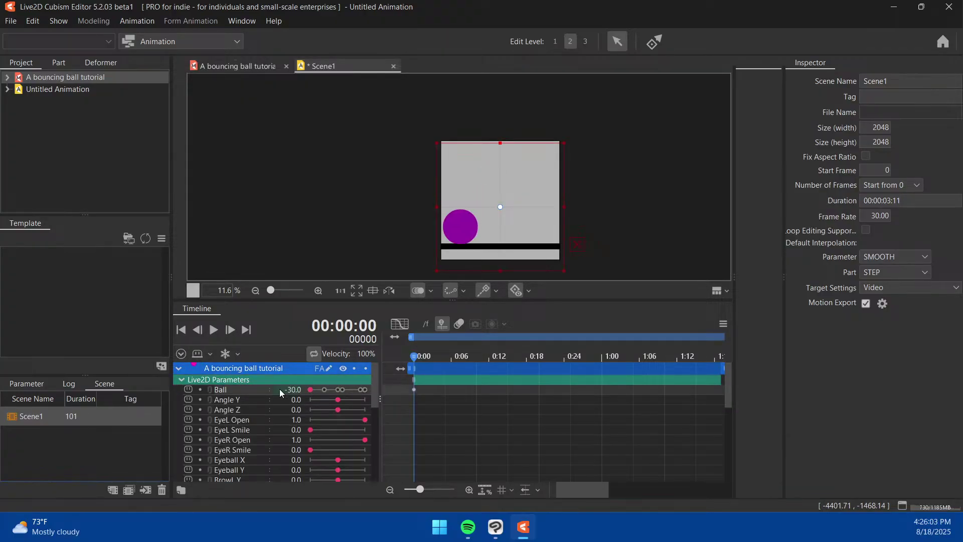
pyautogui.rightClick(410, 386)
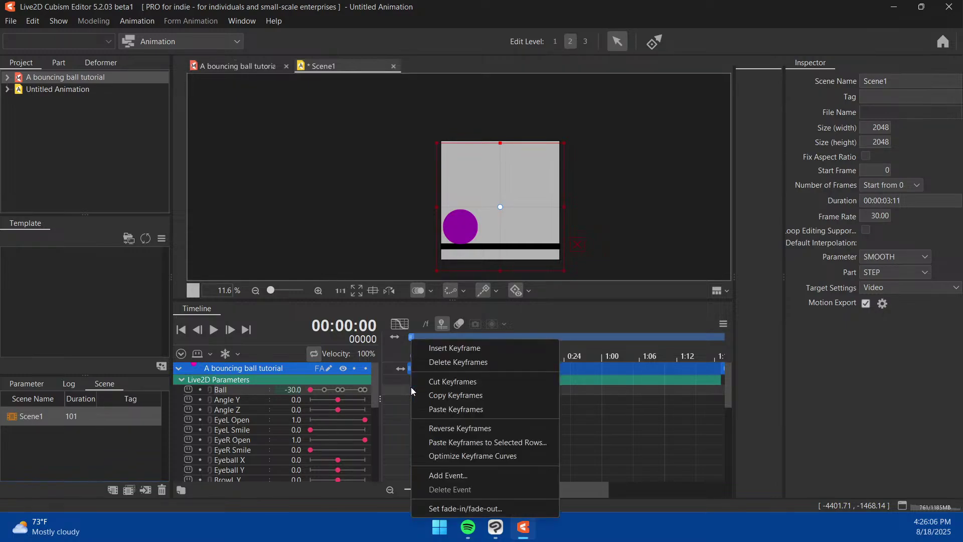
pyautogui.click(455, 351)
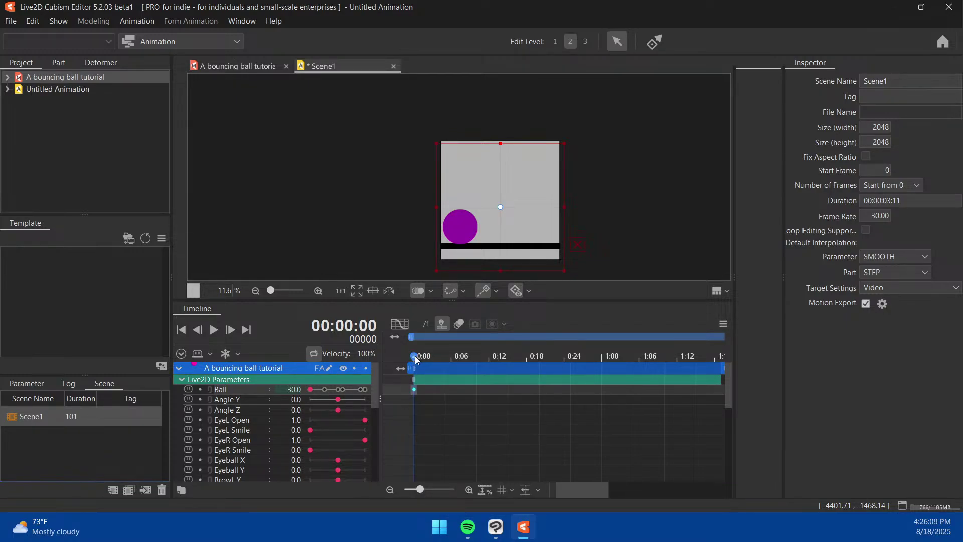
# Key the Ball parameter at 30 on frame 106, just past the end of the scene duration
pyautogui.moveTo(414, 356); pyautogui.dragTo(521, 418)
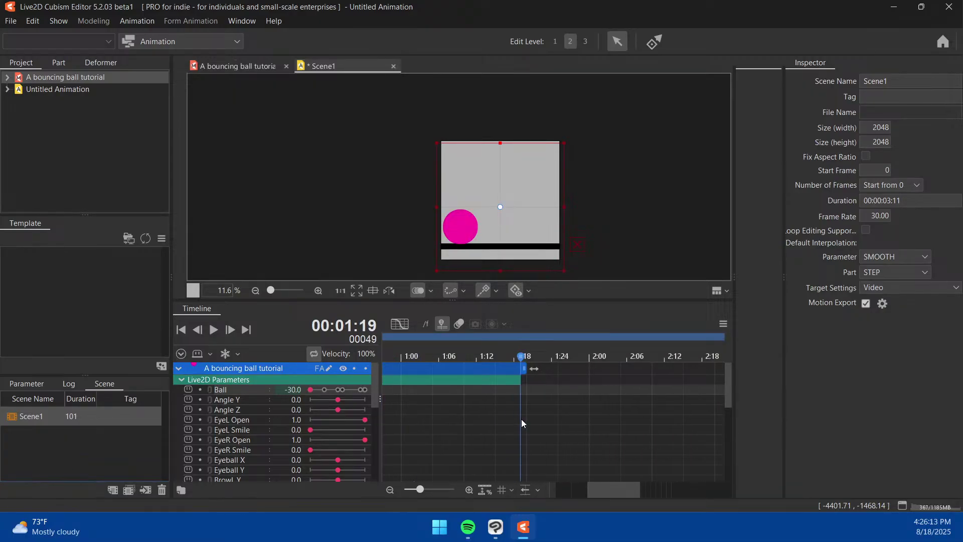
pyautogui.scroll(-2, 561, 384)
pyautogui.scroll(2, 561, 380)
pyautogui.hscroll(-4, 530, 369)
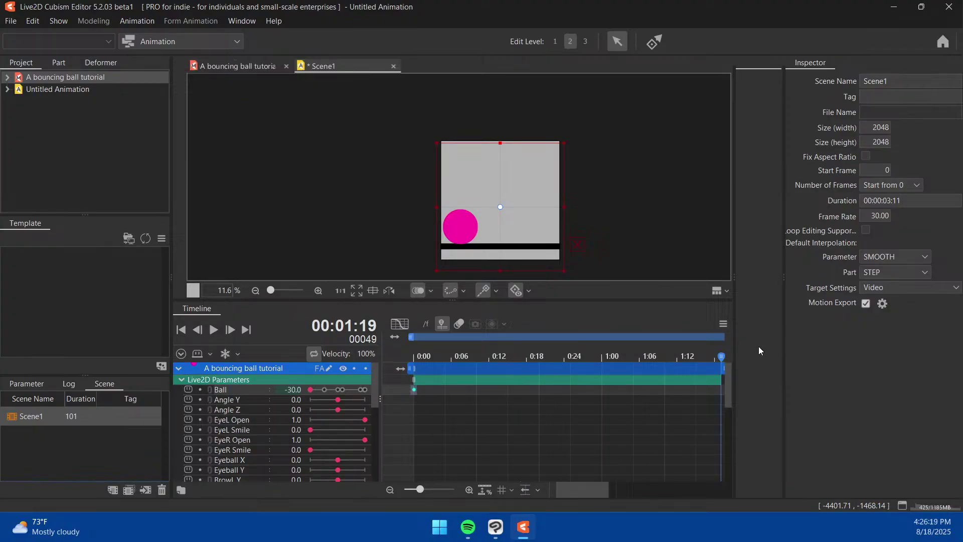
pyautogui.hscroll(5, 550, 419)
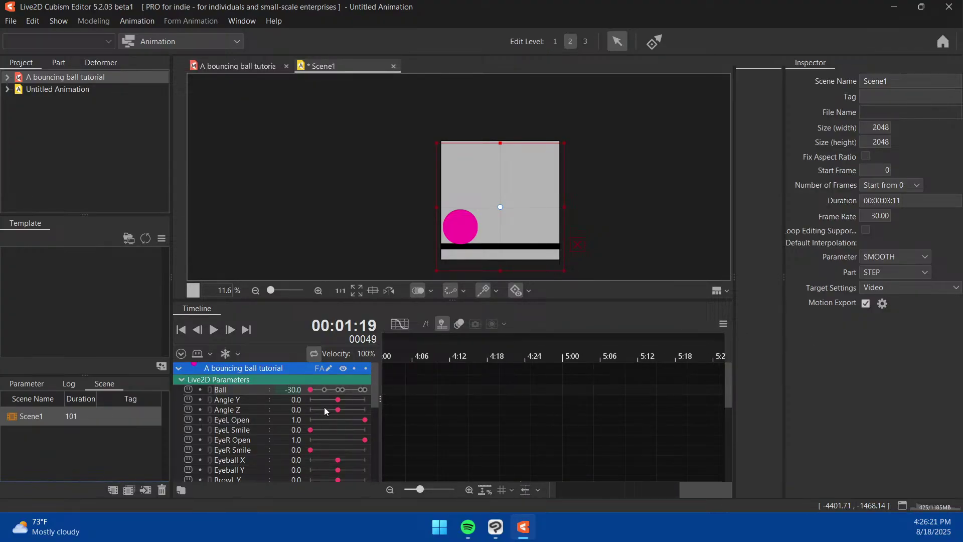
pyautogui.hscroll(-2, 686, 437)
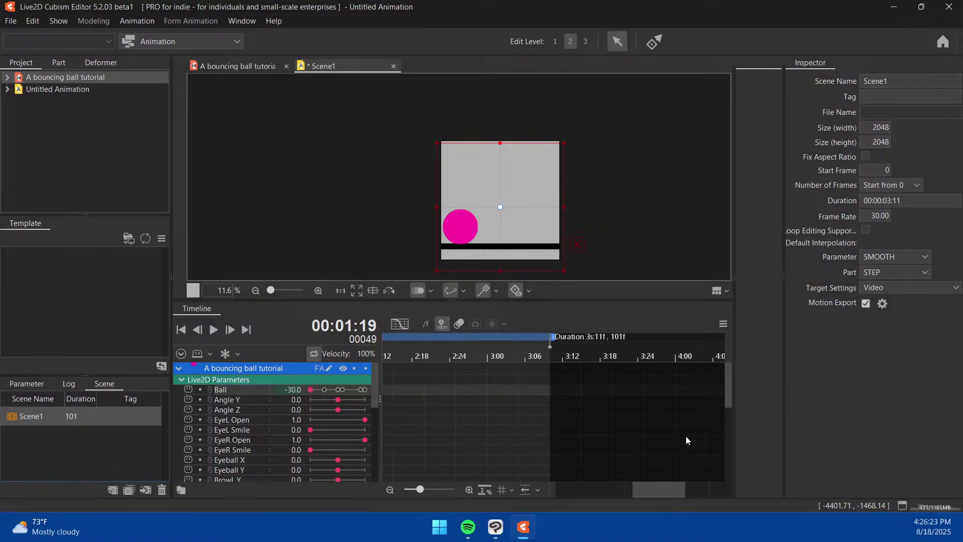
pyautogui.moveTo(537, 347); pyautogui.dragTo(588, 356)
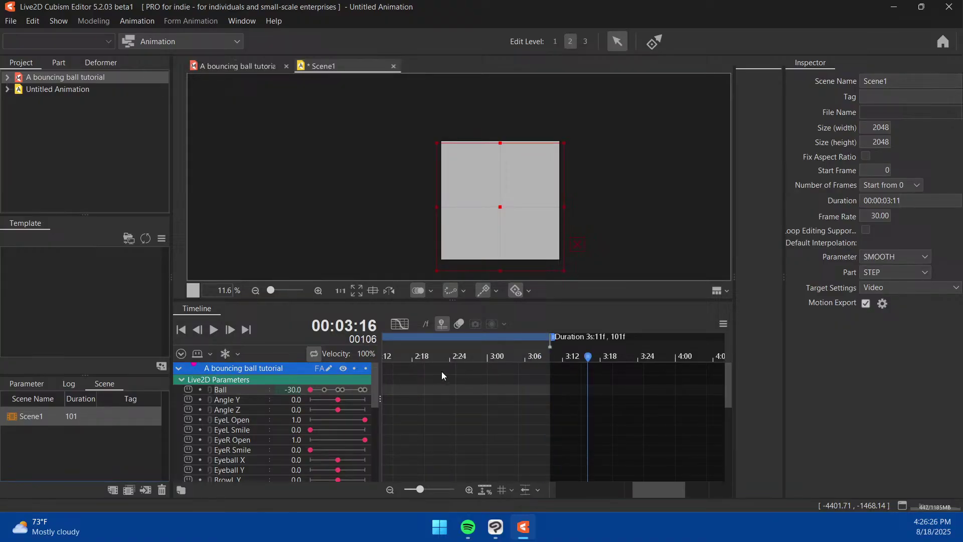
pyautogui.click(366, 390)
# Insert keyframes for the ball model on frame 100, the last frame of the scene, with Ball at 30
pyautogui.click(549, 359)
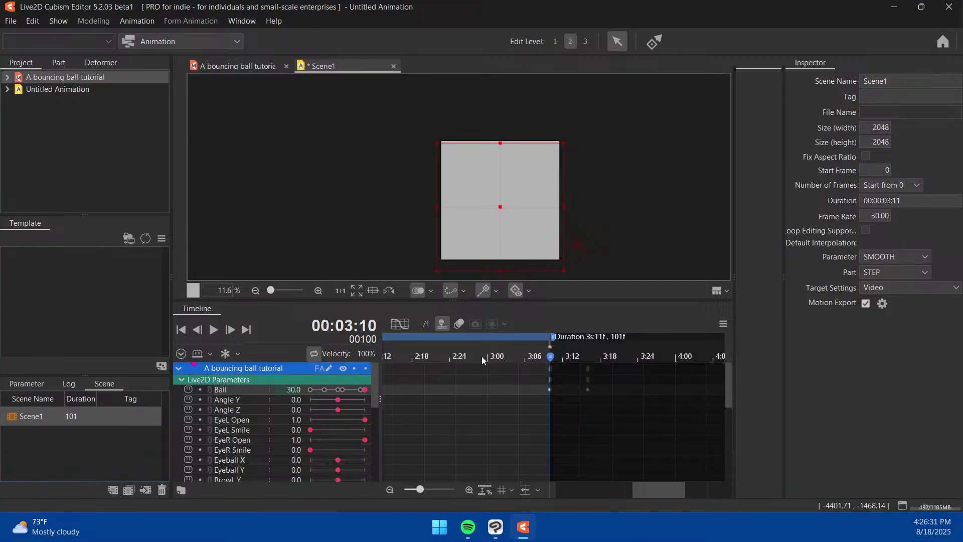
pyautogui.rightClick(550, 370)
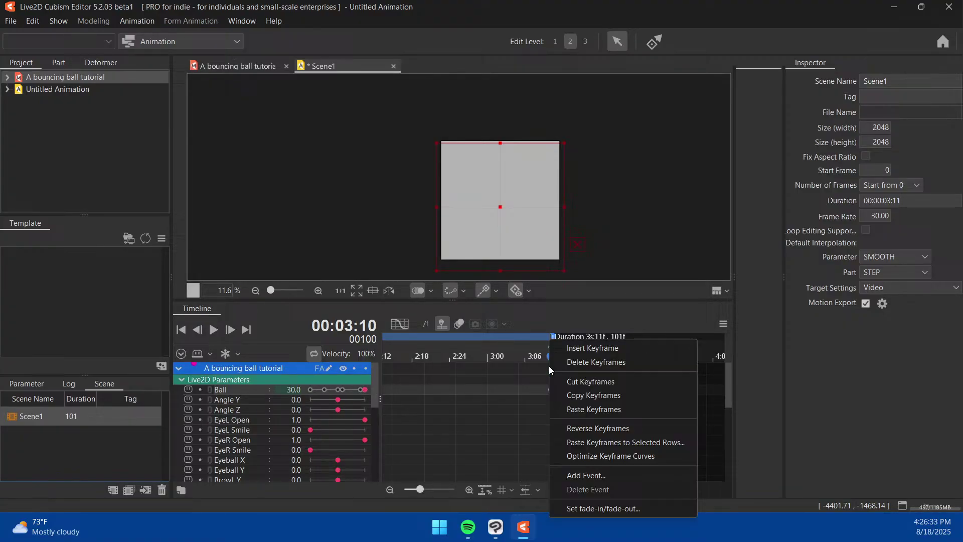
pyautogui.click(589, 351)
# Return the playhead to frame 0 and extend the ball model's track to the end of the scene duration
pyautogui.moveTo(549, 356); pyautogui.dragTo(74, 397)
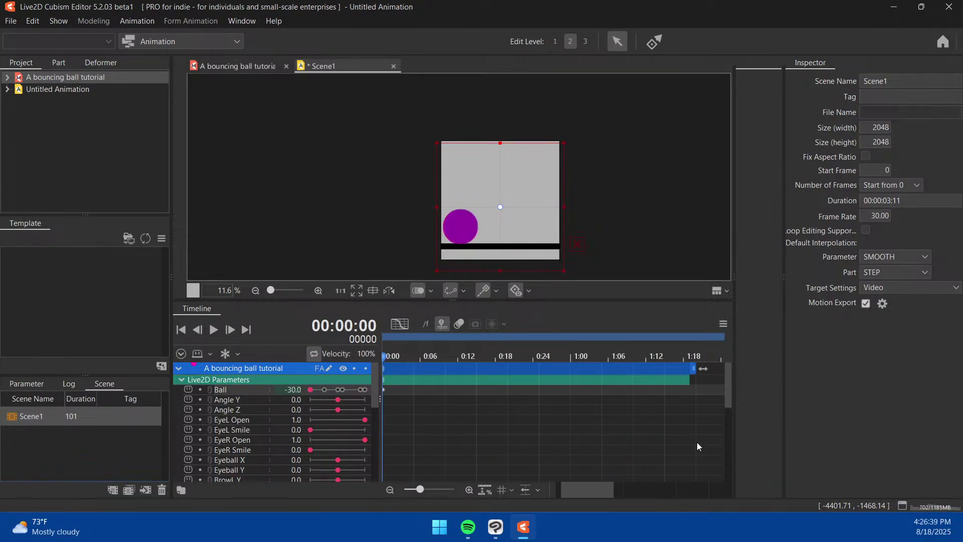
pyautogui.scroll(-5, 694, 427)
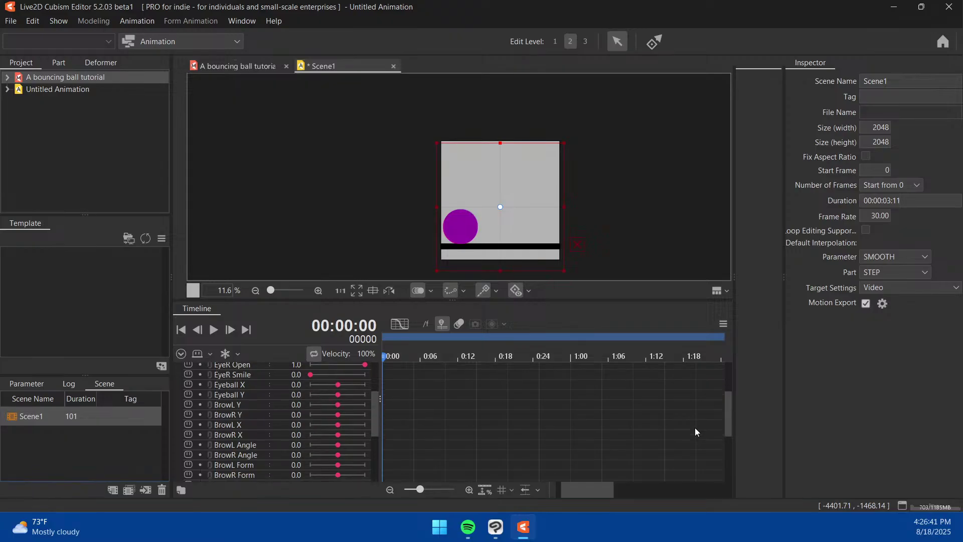
pyautogui.scroll(5, 697, 396)
pyautogui.moveTo(693, 368); pyautogui.dragTo(477, 393)
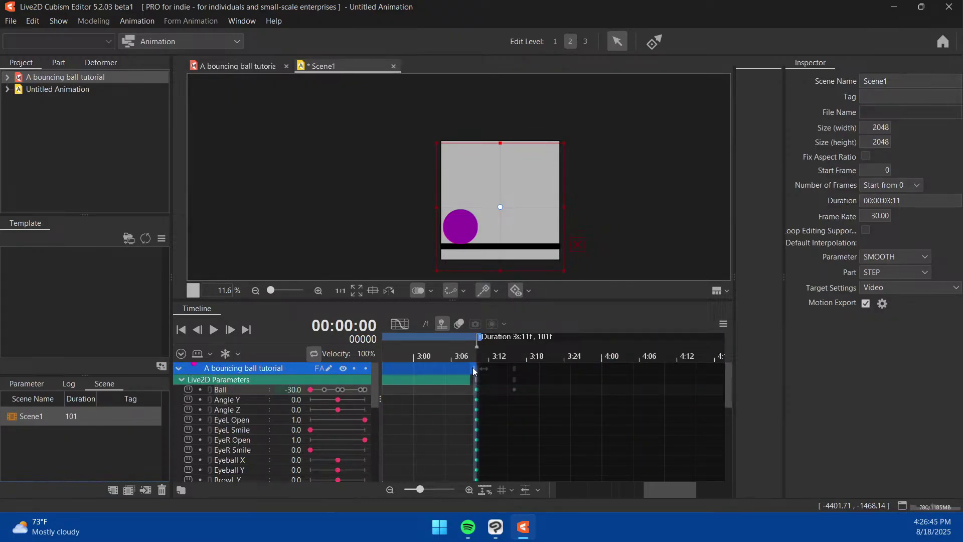
# Play back the scene to check the ball's motion between the first and last keyframes
pyautogui.hscroll(-10, 507, 370)
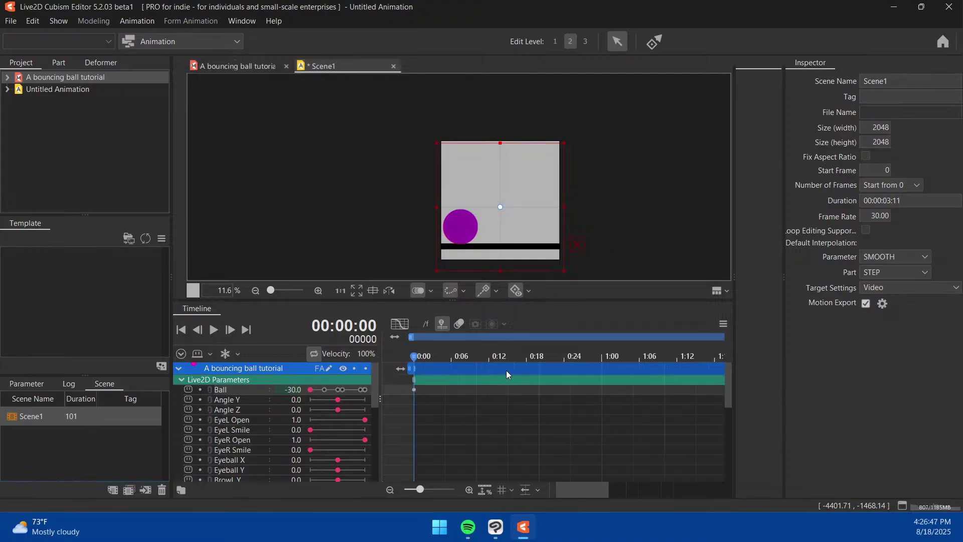
pyautogui.click(212, 331)
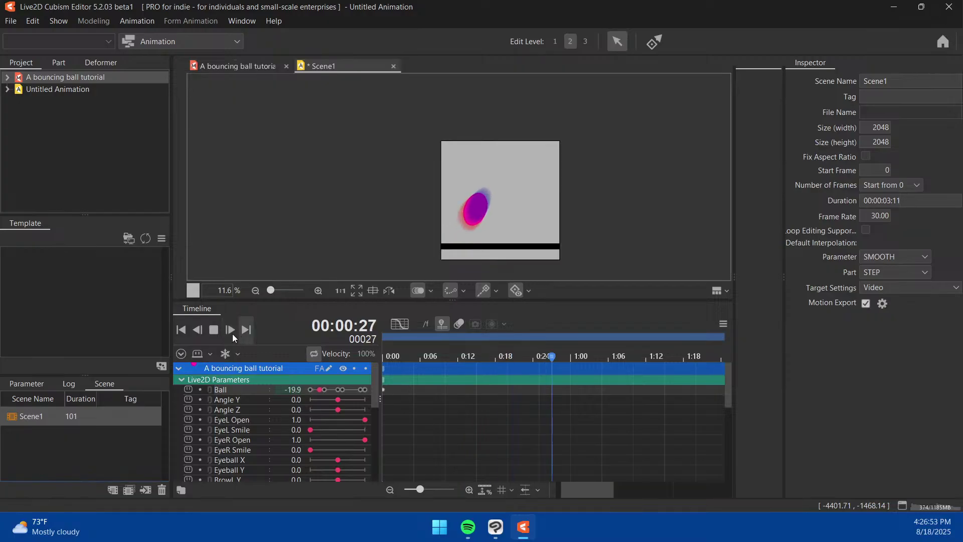
pyautogui.click(215, 331)
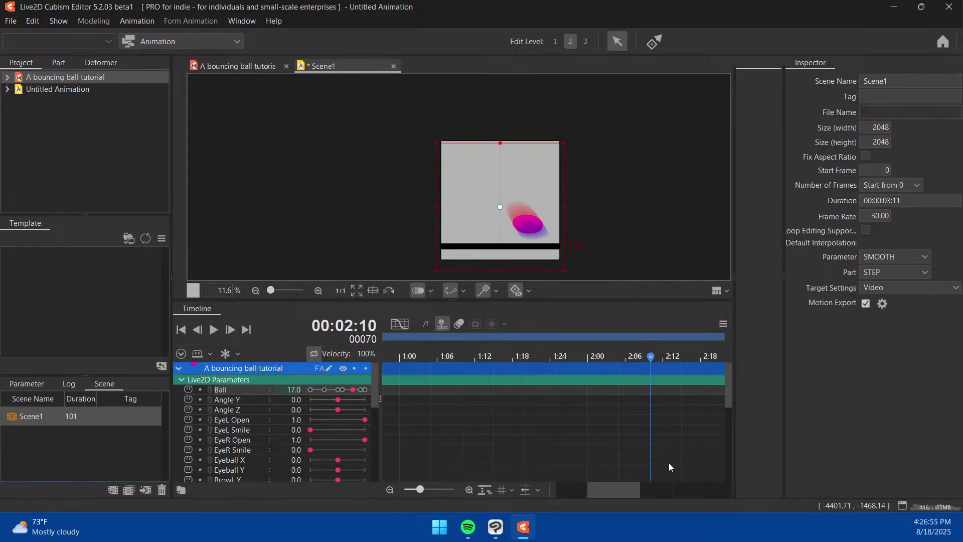
pyautogui.hscroll(3, 474, 414)
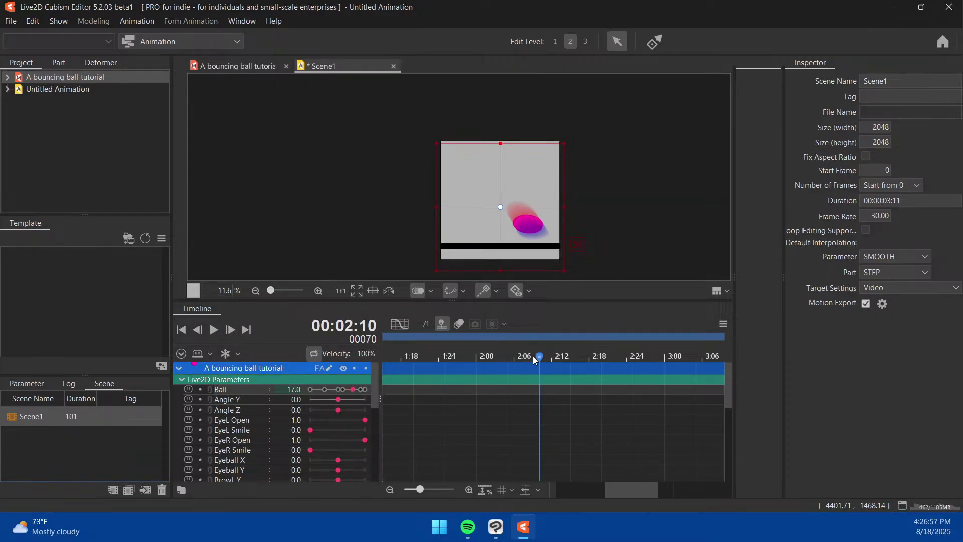
# Scrub from the start of the scene to frame 25 and key the Ball parameter at -15 there
pyautogui.moveTo(533, 356); pyautogui.dragTo(255, 359)
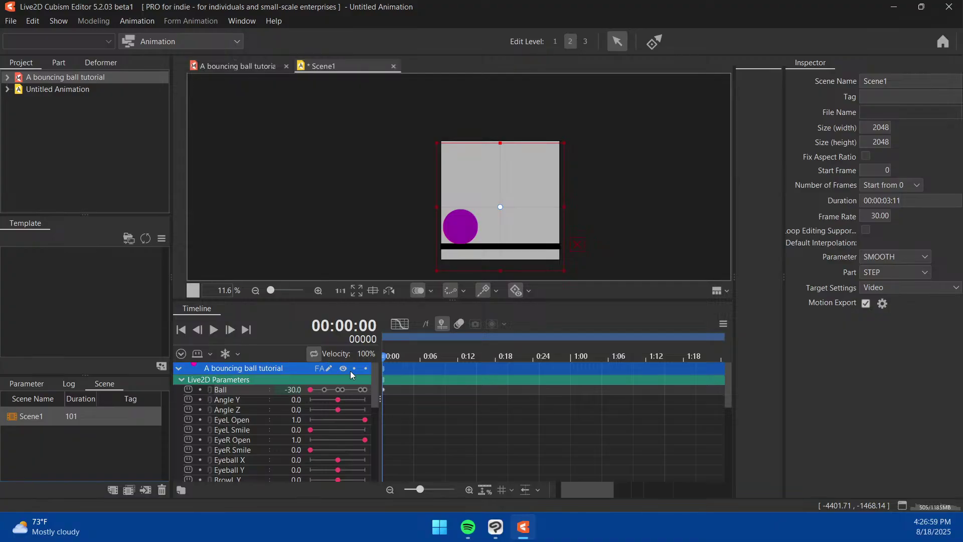
pyautogui.moveTo(384, 375); pyautogui.dragTo(453, 380)
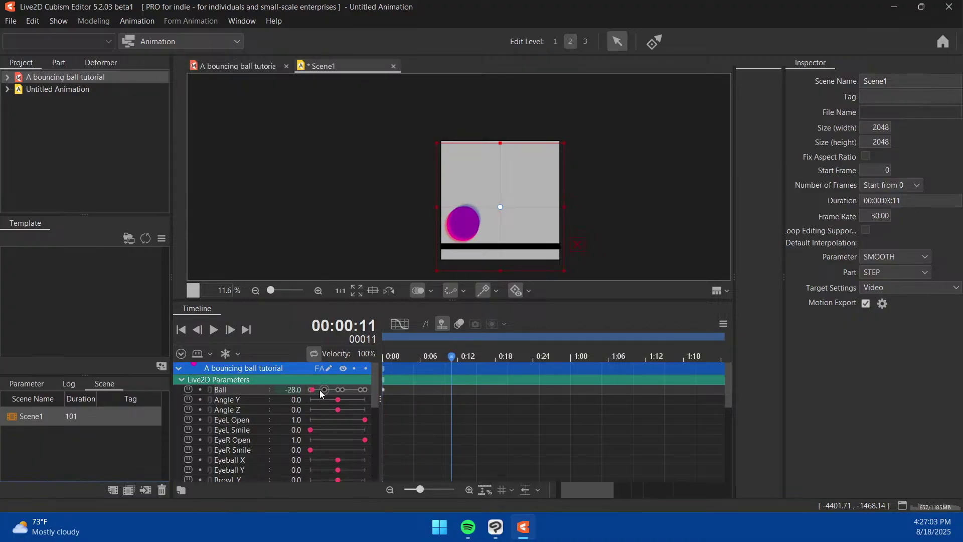
pyautogui.moveTo(452, 356); pyautogui.dragTo(539, 356)
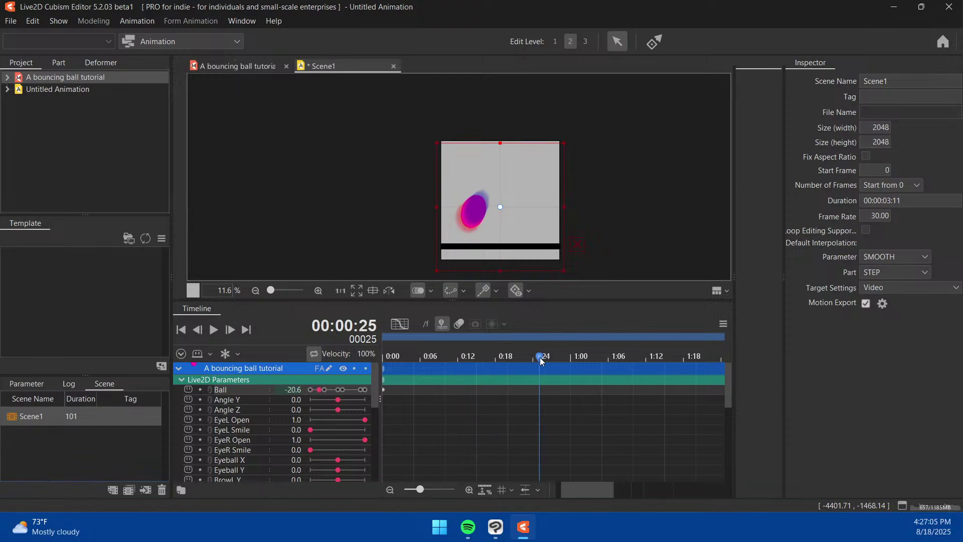
pyautogui.click(326, 389)
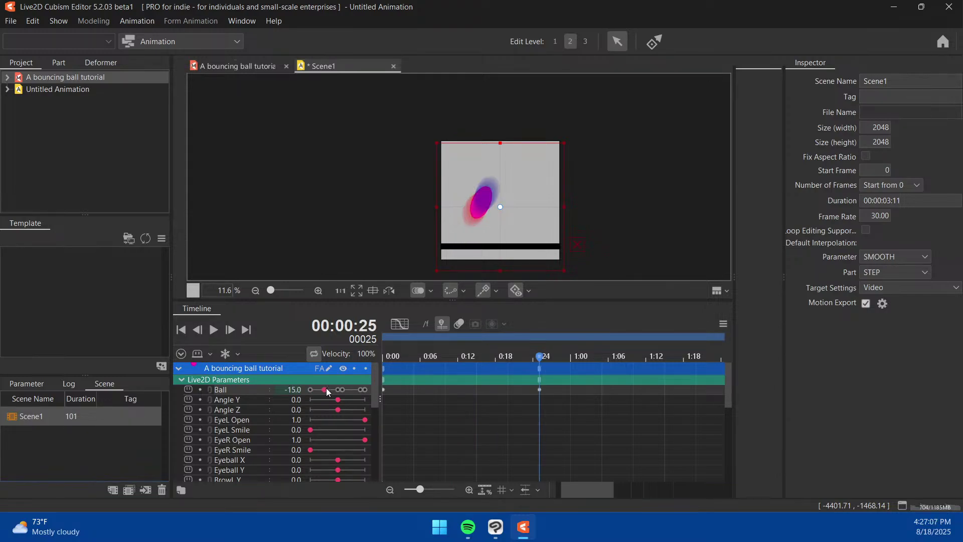
# Key the Ball parameter at 5 on frame 41 and at 25 on frame 53
pyautogui.moveTo(542, 356); pyautogui.dragTo(615, 366)
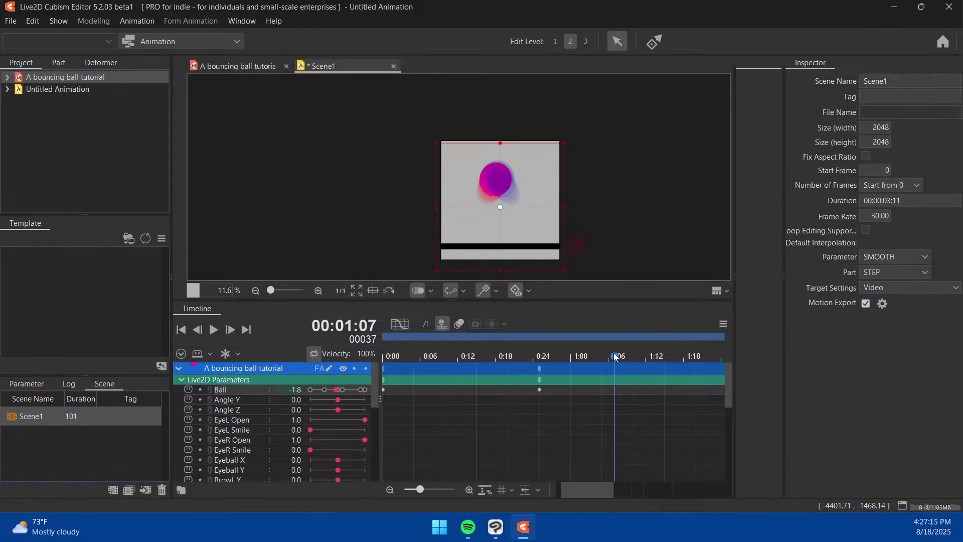
pyautogui.moveTo(614, 356); pyautogui.dragTo(642, 356)
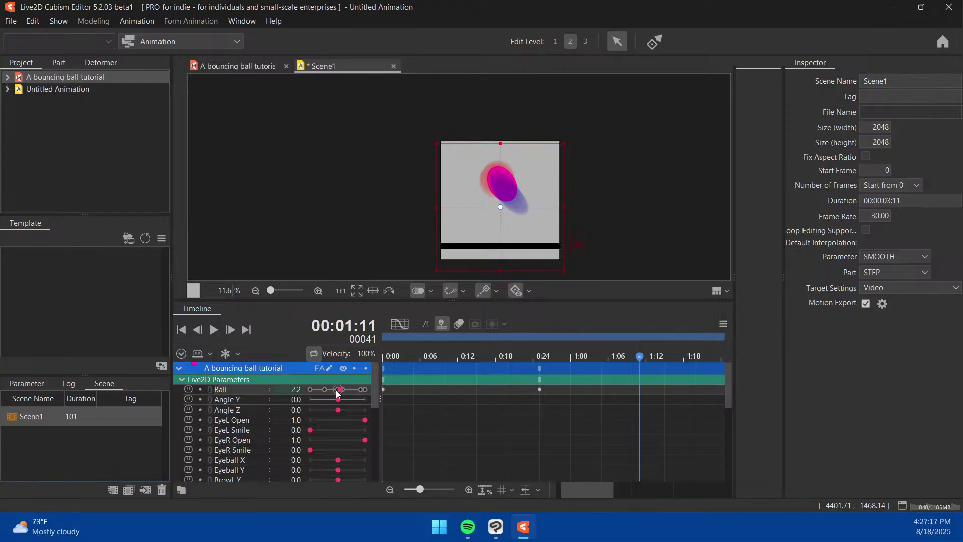
pyautogui.moveTo(348, 389); pyautogui.dragTo(349, 389)
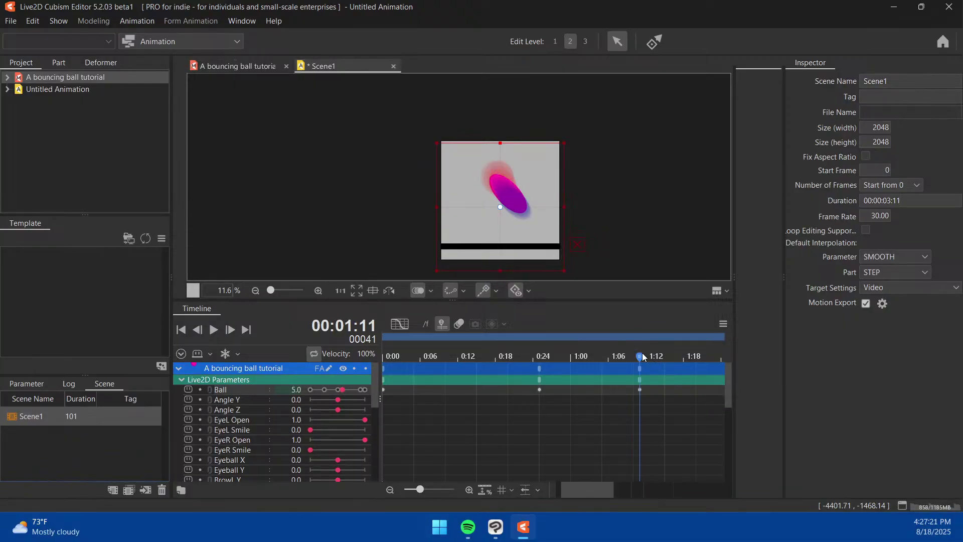
pyautogui.moveTo(644, 357); pyautogui.dragTo(715, 356)
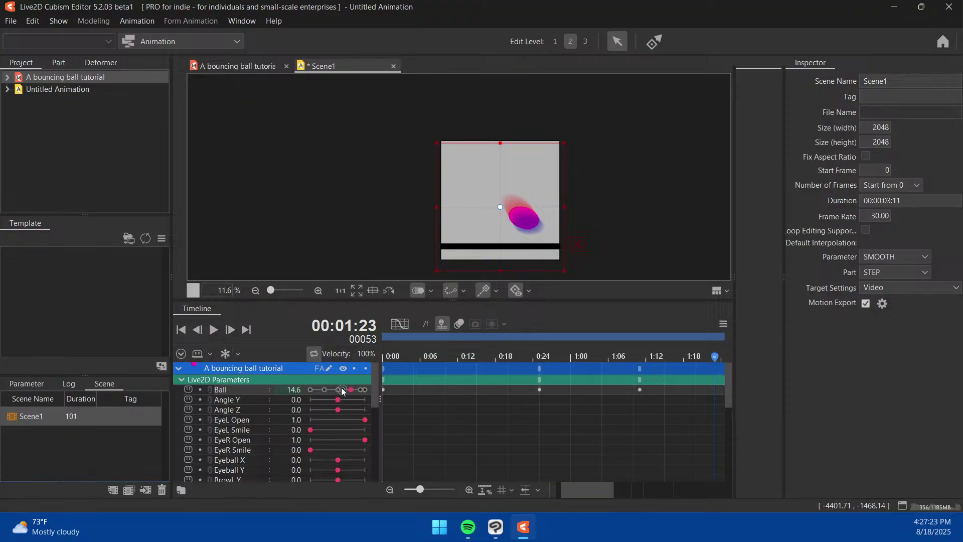
pyautogui.click(360, 392)
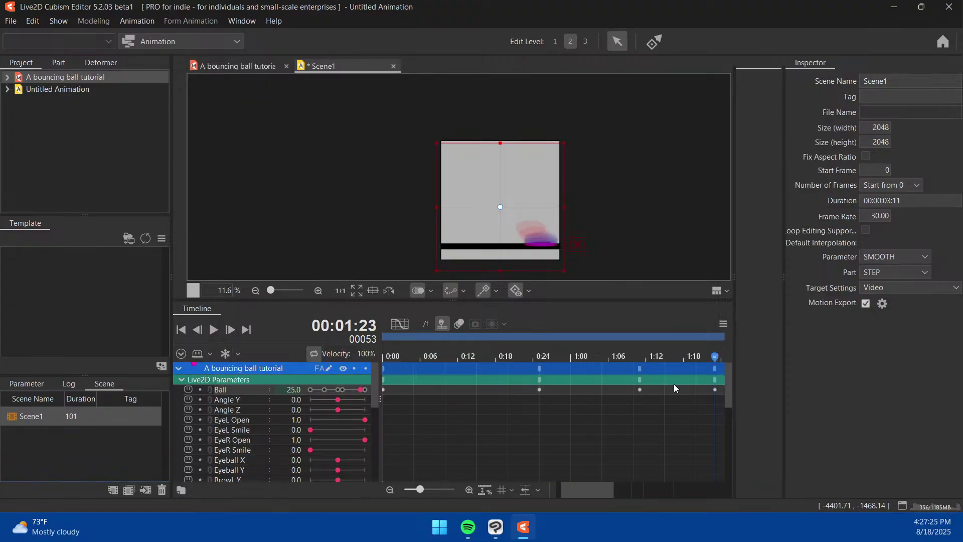
# Play the animation from frame 0 to review the ball's bounce timing with the added keyframes
pyautogui.hscroll(2, 673, 383)
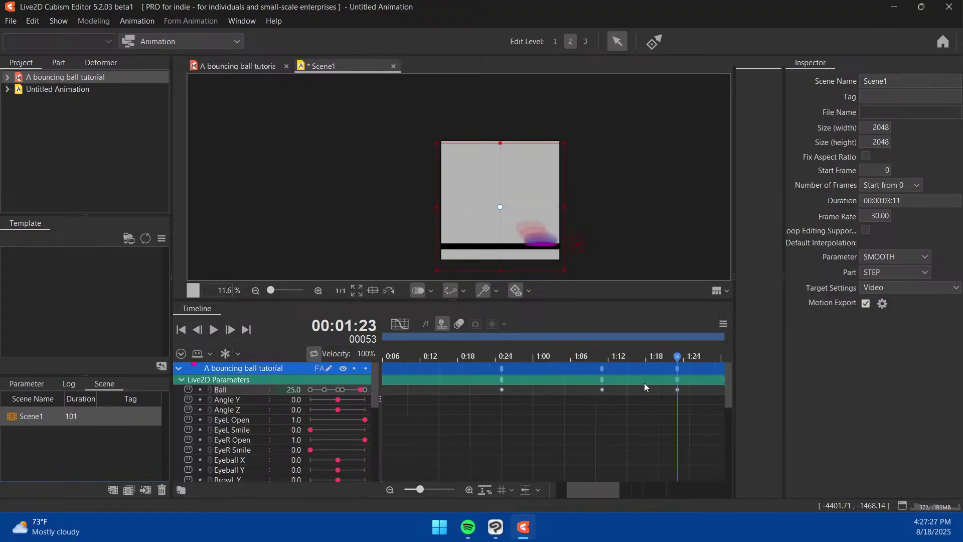
pyautogui.hscroll(5, 645, 387)
pyautogui.moveTo(553, 365); pyautogui.dragTo(159, 372)
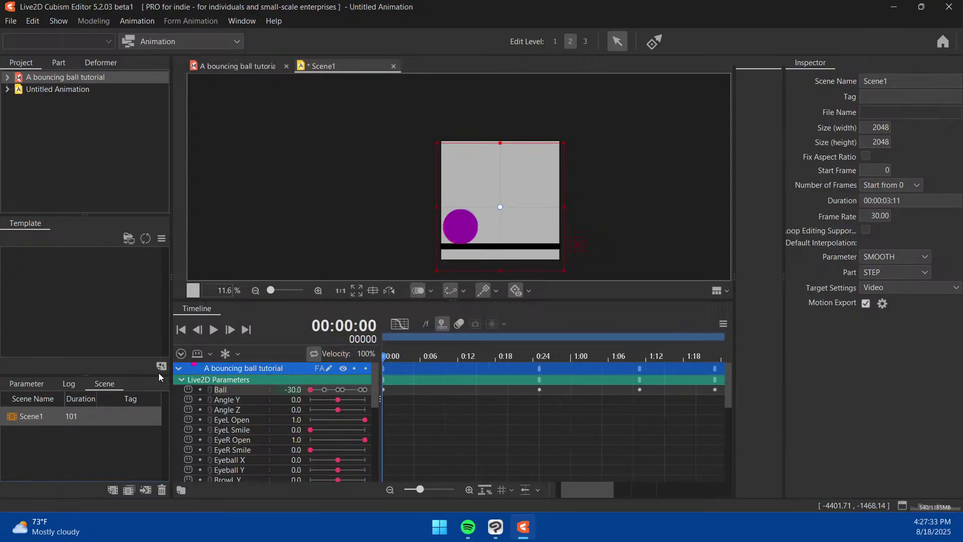
pyautogui.click(206, 330)
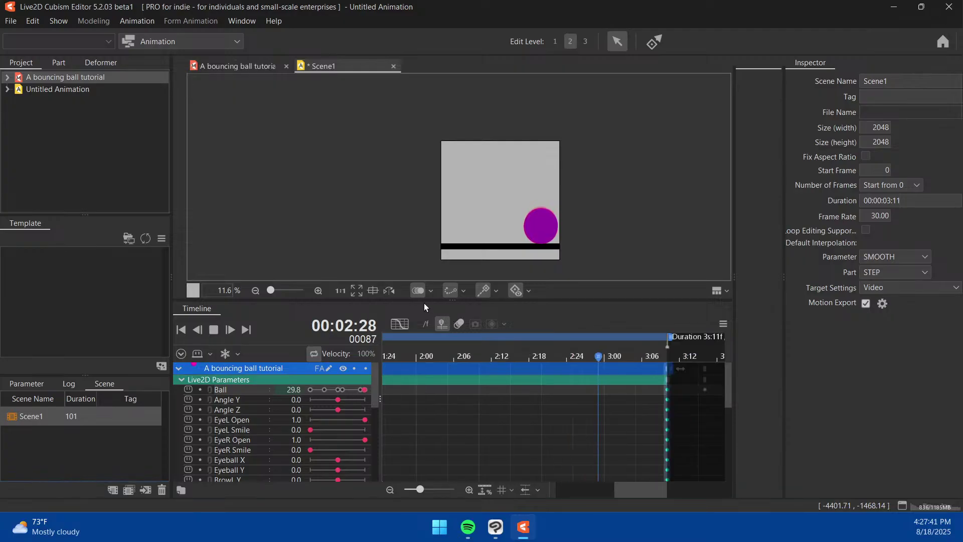
pyautogui.click(214, 331)
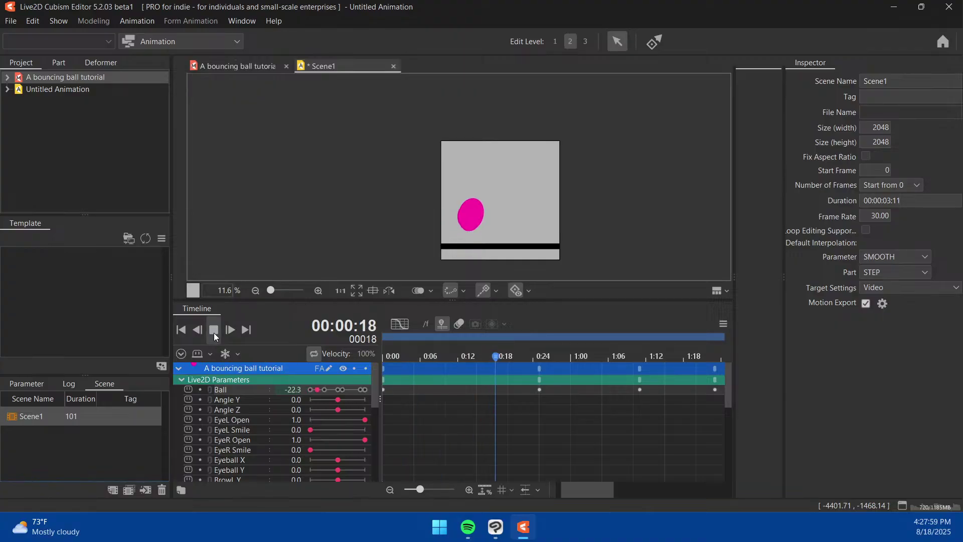